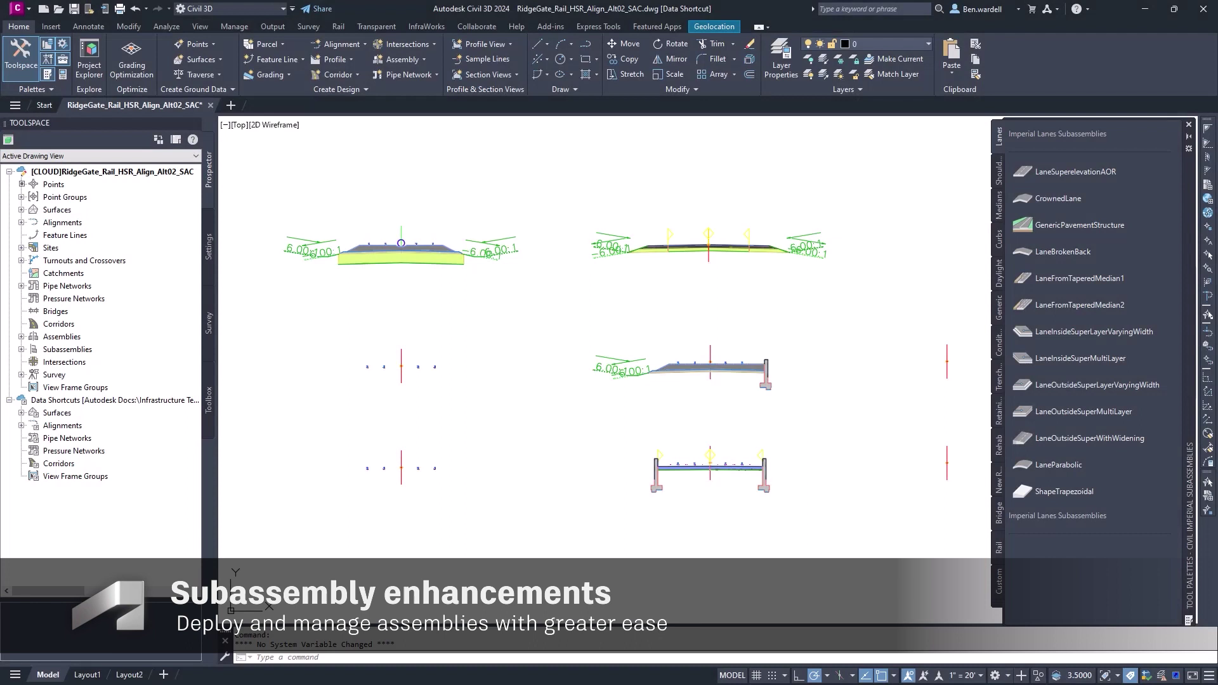
# Add the Subassemblies folder to the Tool Palettes File Locations in Options
pyautogui.rightClick(552, 435)
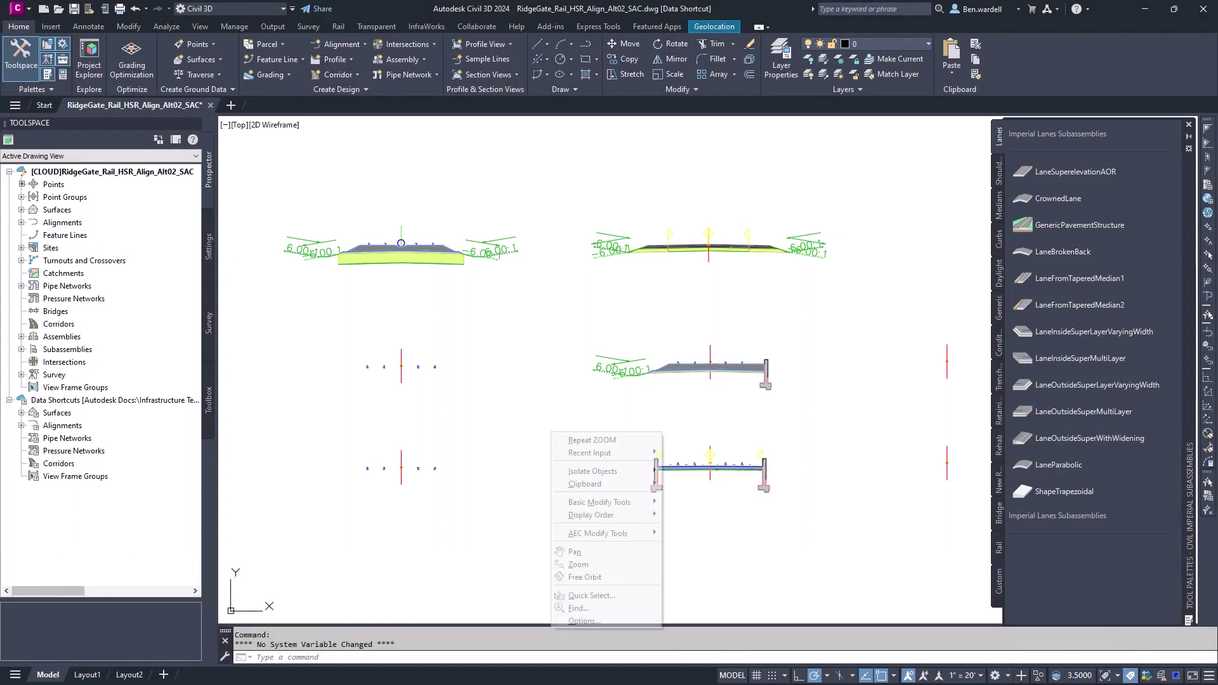
pyautogui.click(582, 620)
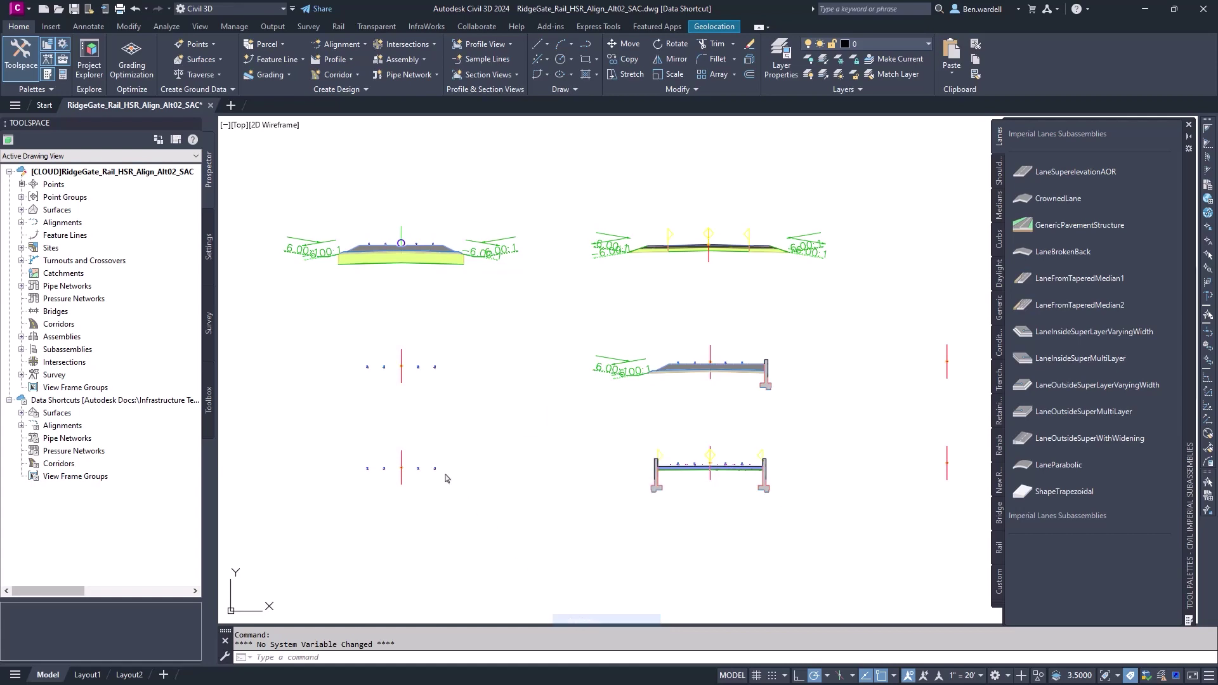
pyautogui.click(411, 438)
pyautogui.scroll(-1, 454, 433)
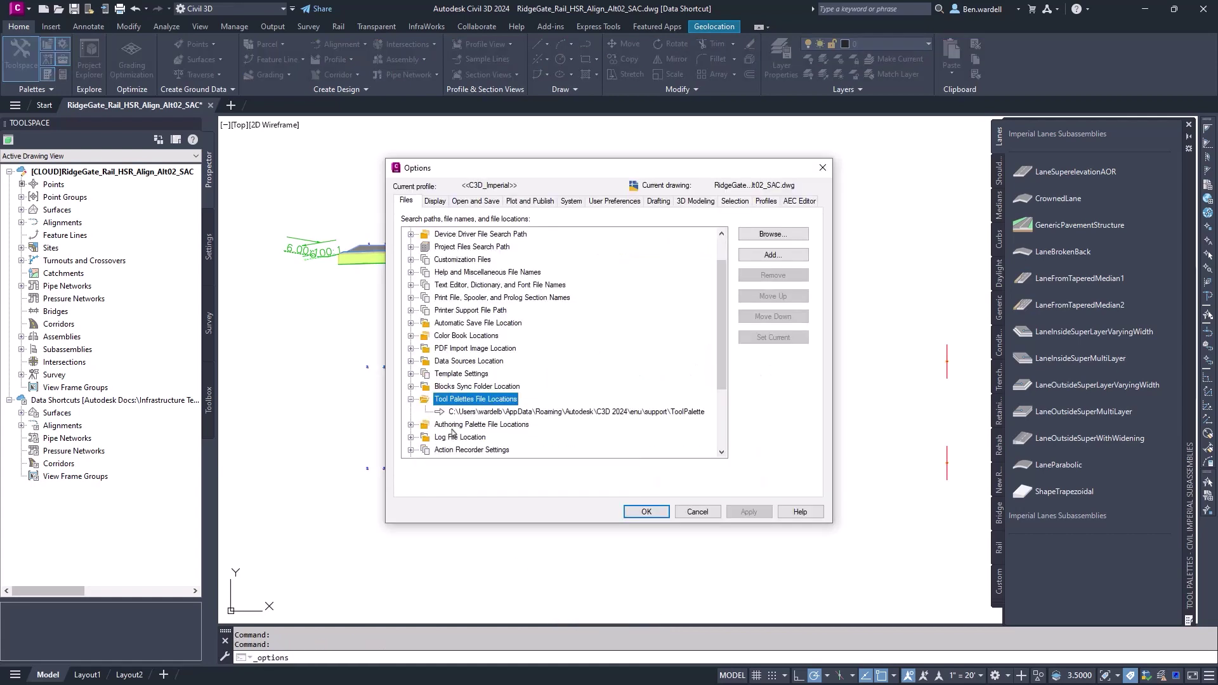
pyautogui.click(467, 413)
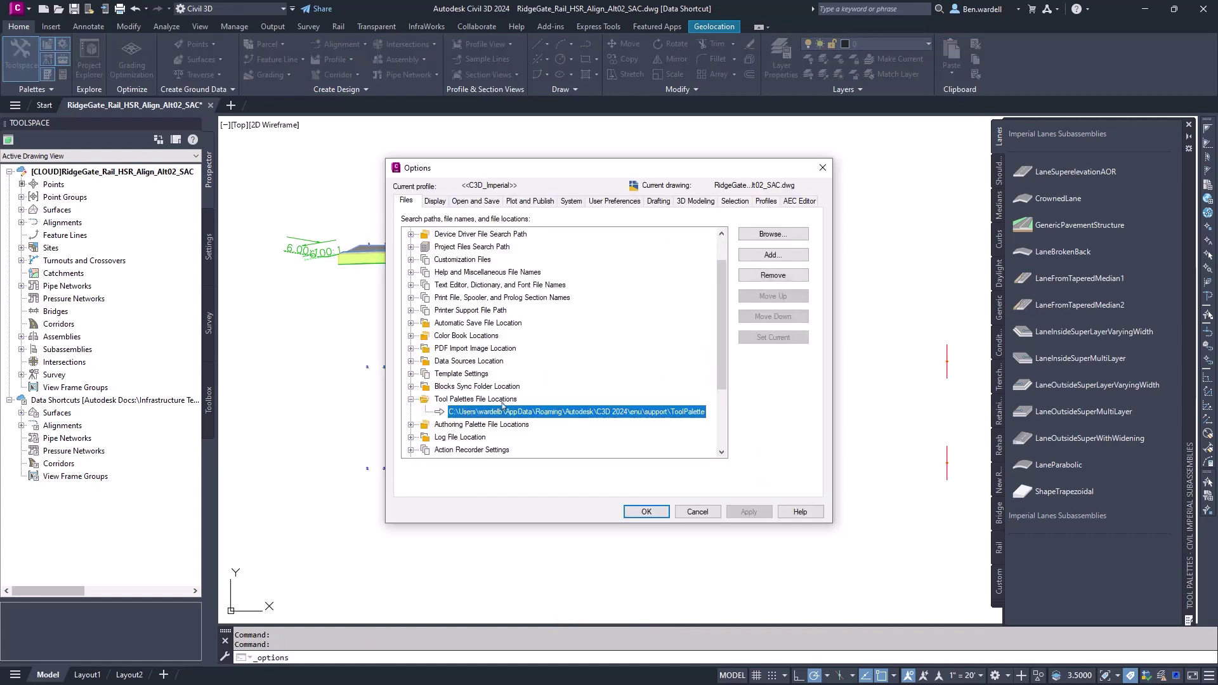
pyautogui.click(757, 259)
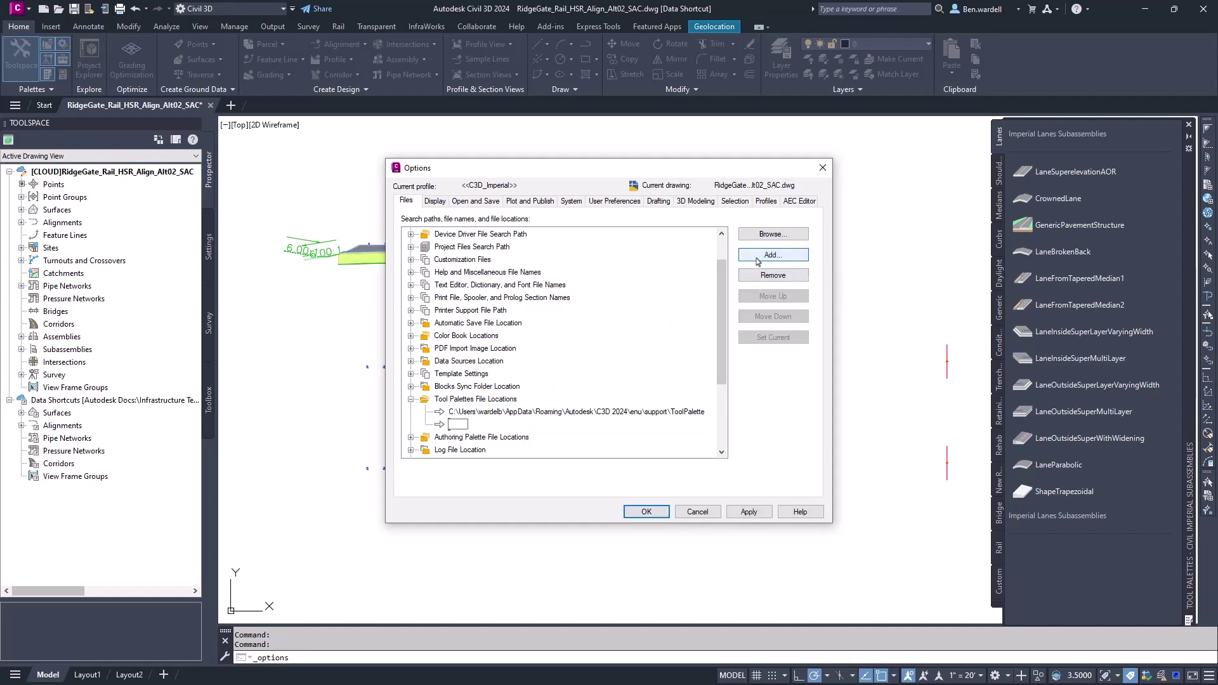
pyautogui.click(771, 234)
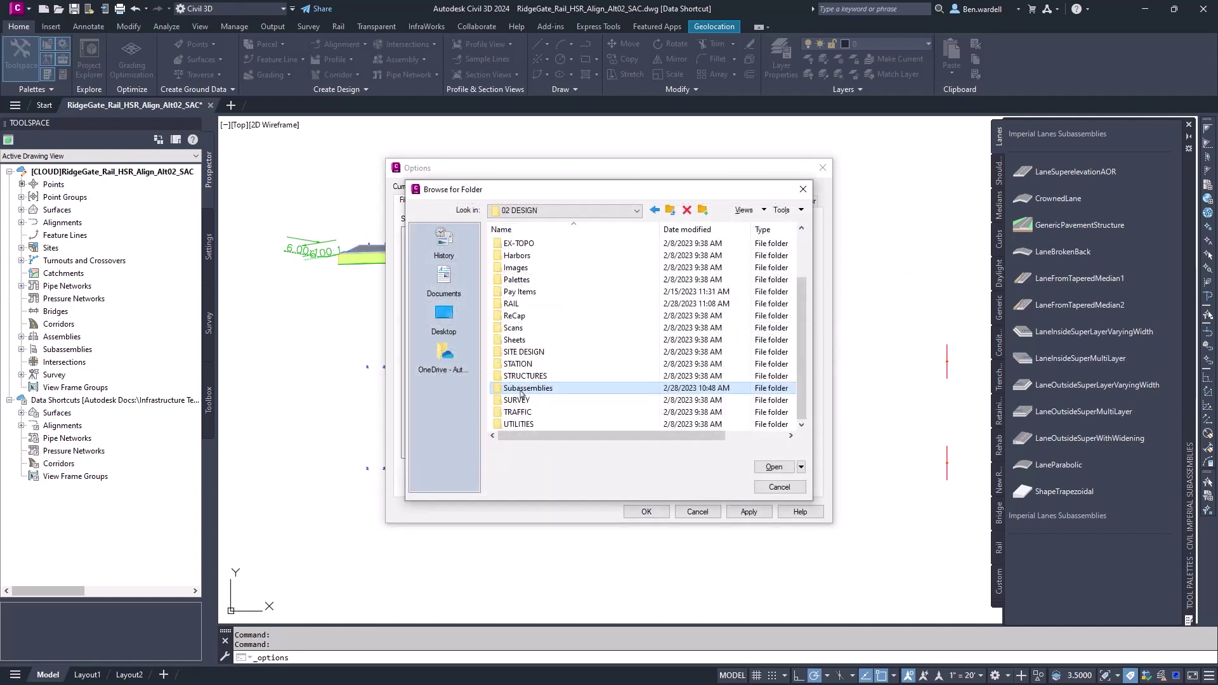
pyautogui.press('Return')
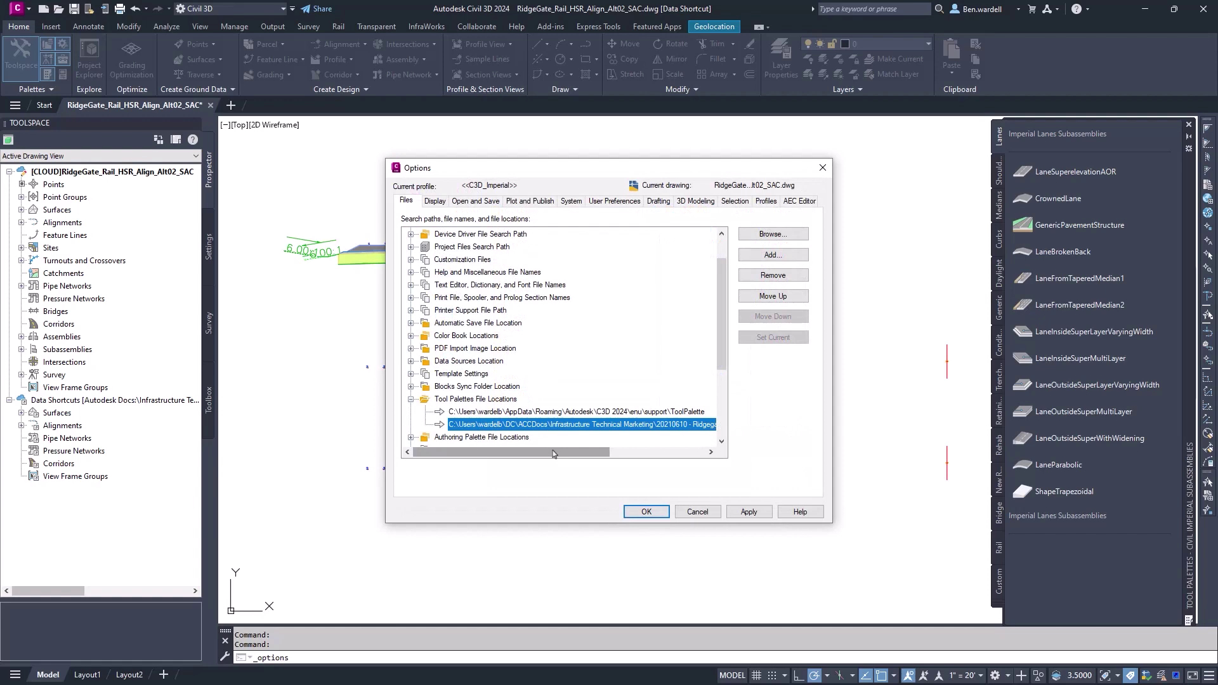
pyautogui.moveTo(553, 454); pyautogui.dragTo(657, 458)
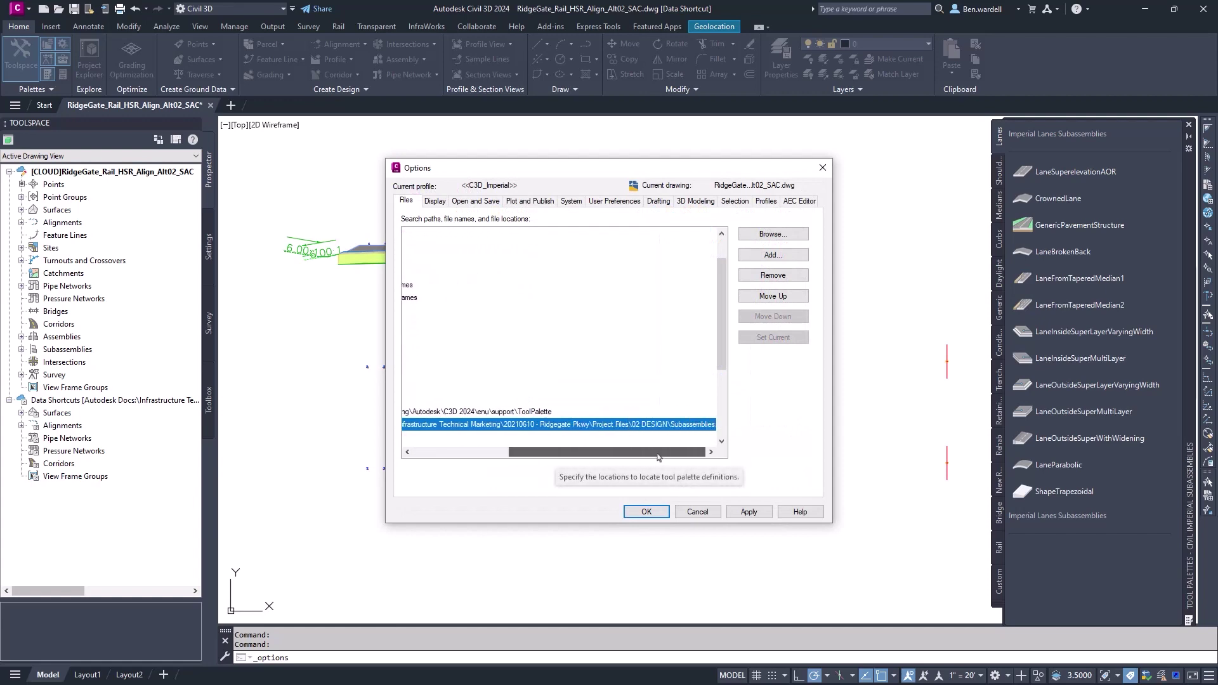
pyautogui.press('Return')
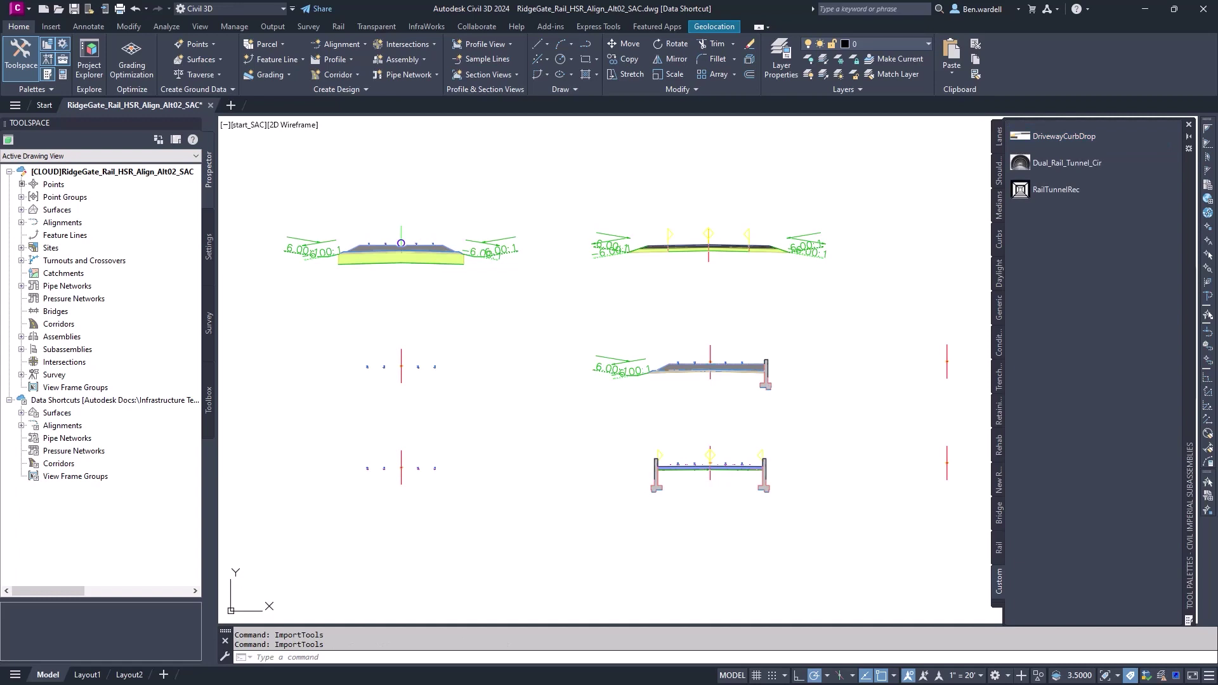
# Insert RailTunnelRec, then open DualTunnelCIR from Toolspace's Subassemblies list for editing
pyautogui.click(1056, 189)
pyautogui.click(21, 349)
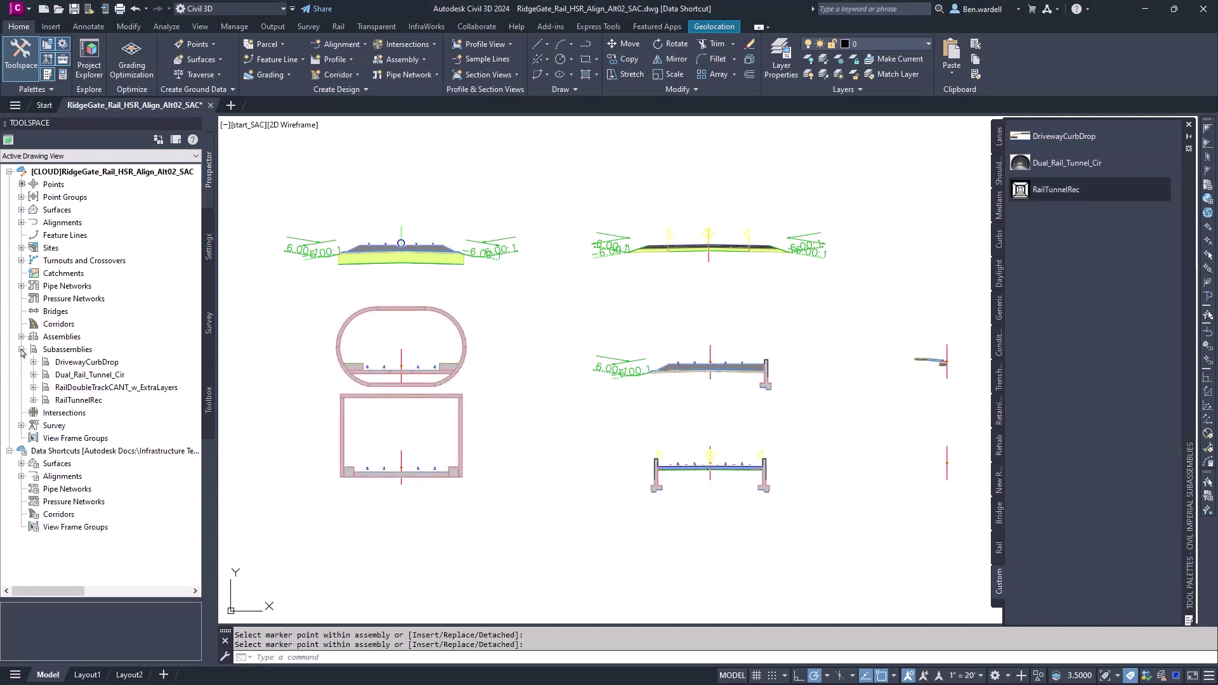
pyautogui.click(45, 387)
pyautogui.doubleClick(100, 400)
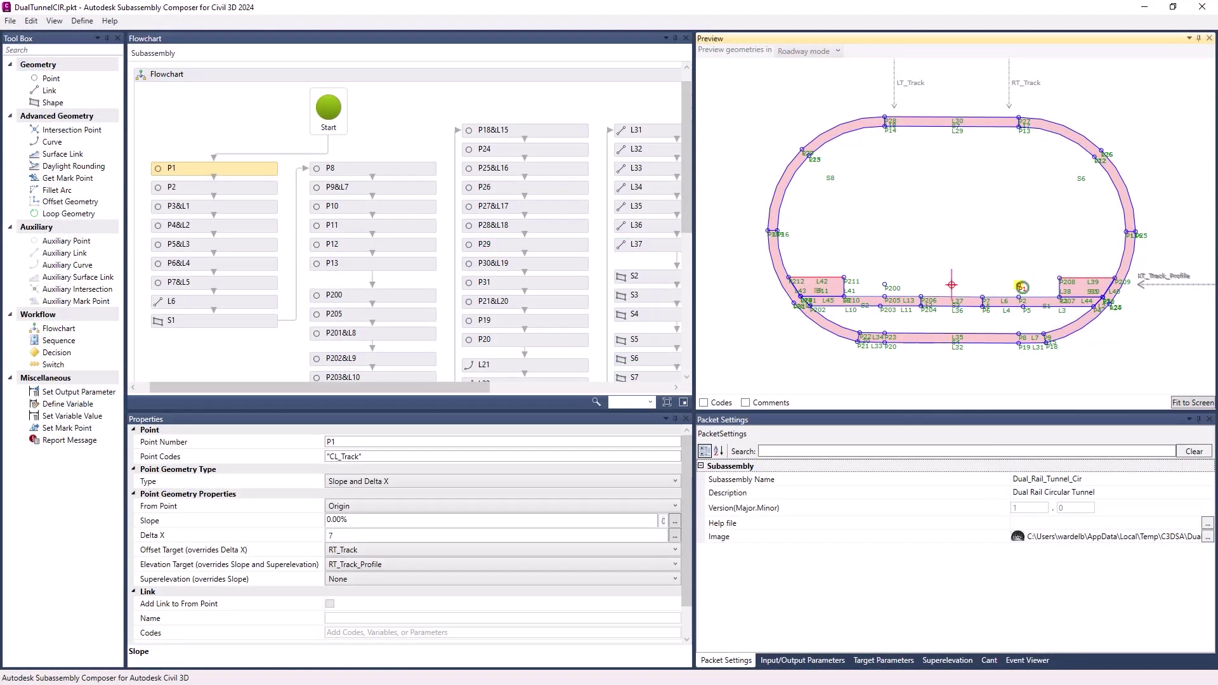
# Set point P1's Delta X to 10 and the packet minor version to 1, making it 1.1
pyautogui.doubleClick(344, 536)
pyautogui.write('10')
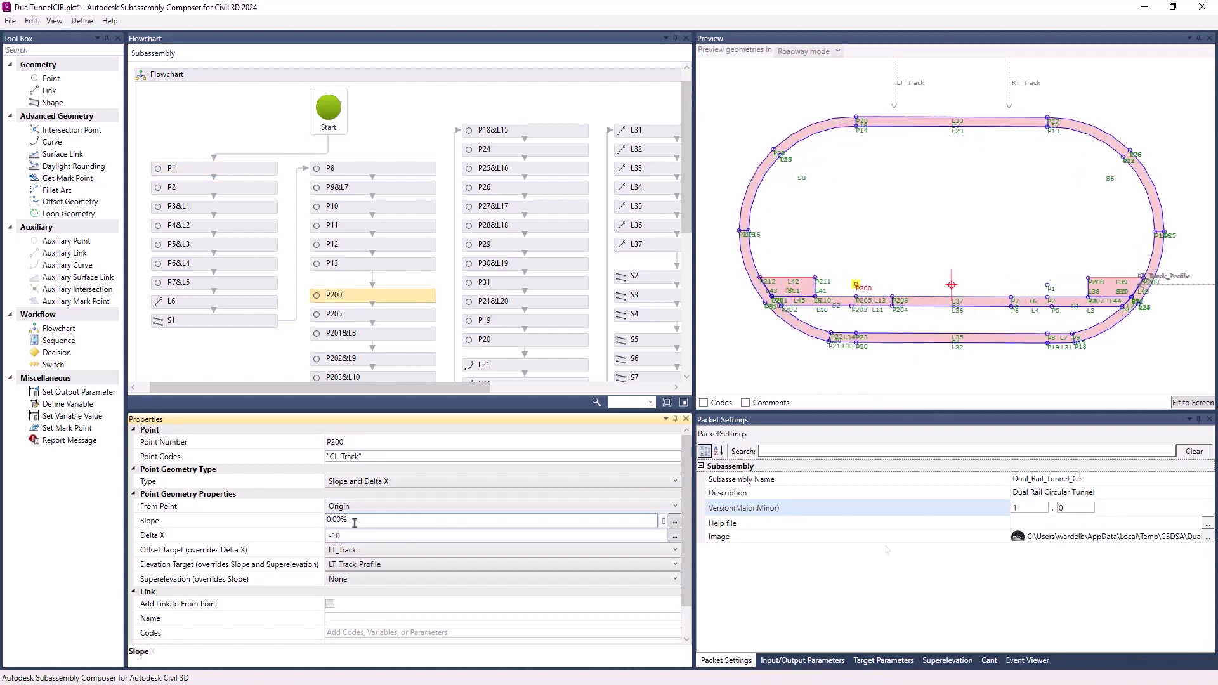
pyautogui.doubleClick(1071, 509)
pyautogui.write('1')
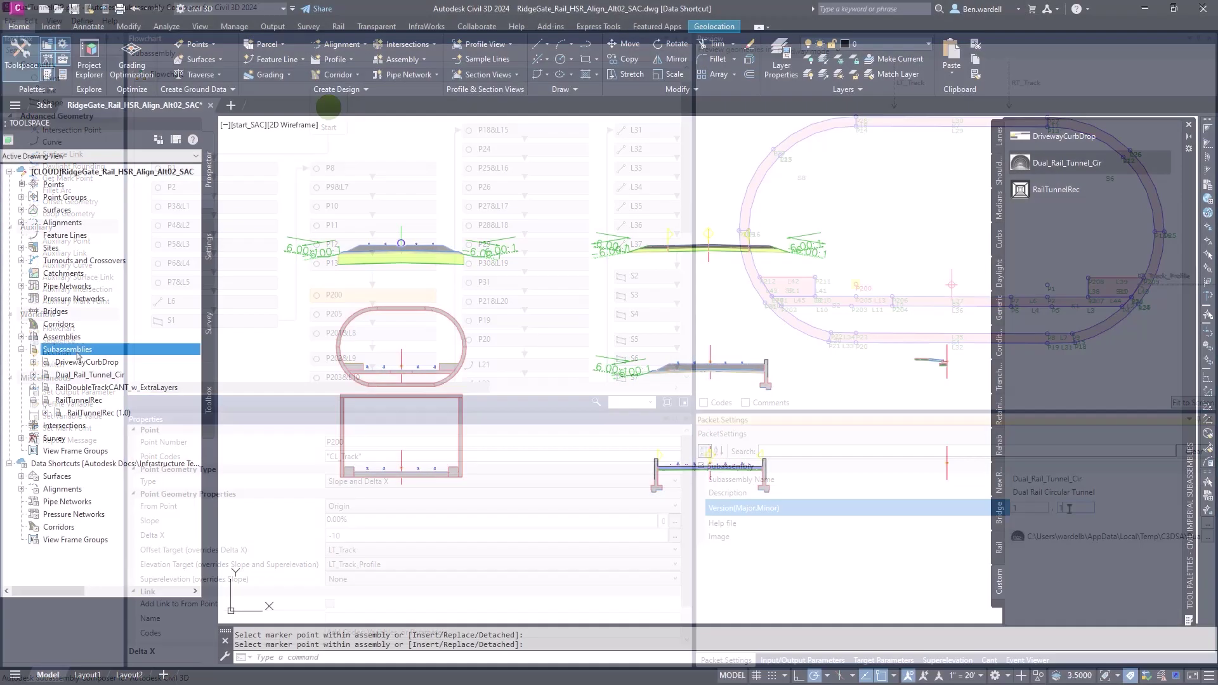
# Refresh the Subassemblies list and zoom to the circular tunnel subassembly
pyautogui.rightClick(100, 352)
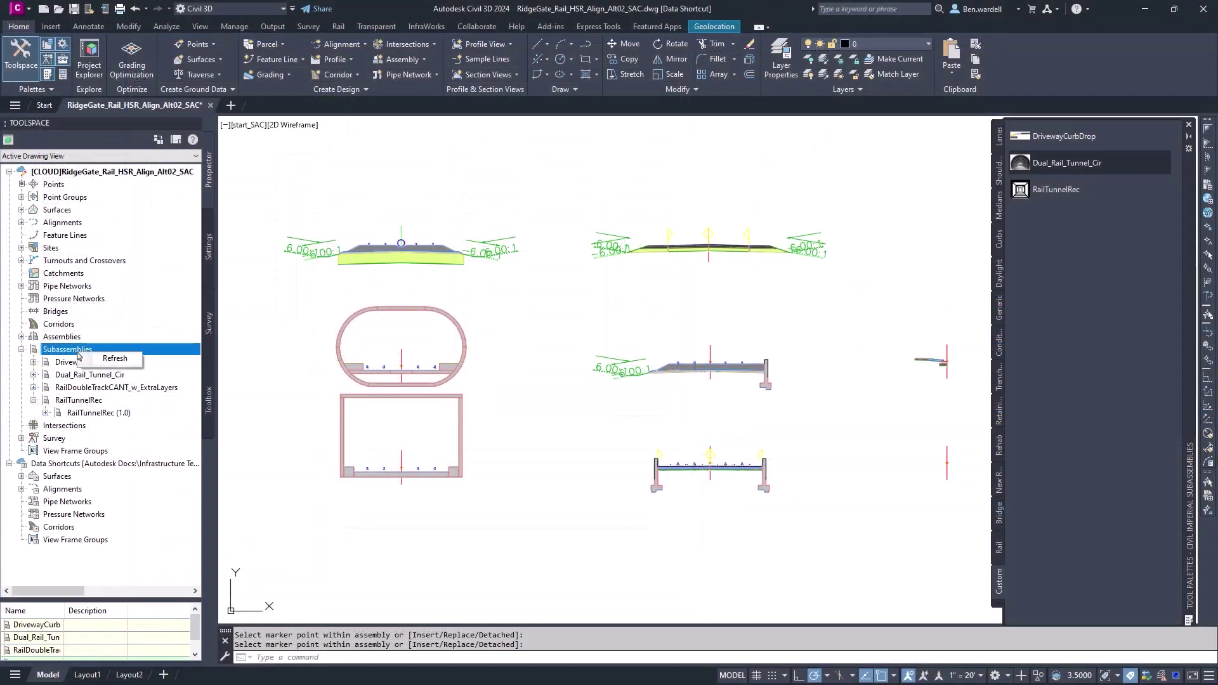
pyautogui.click(117, 359)
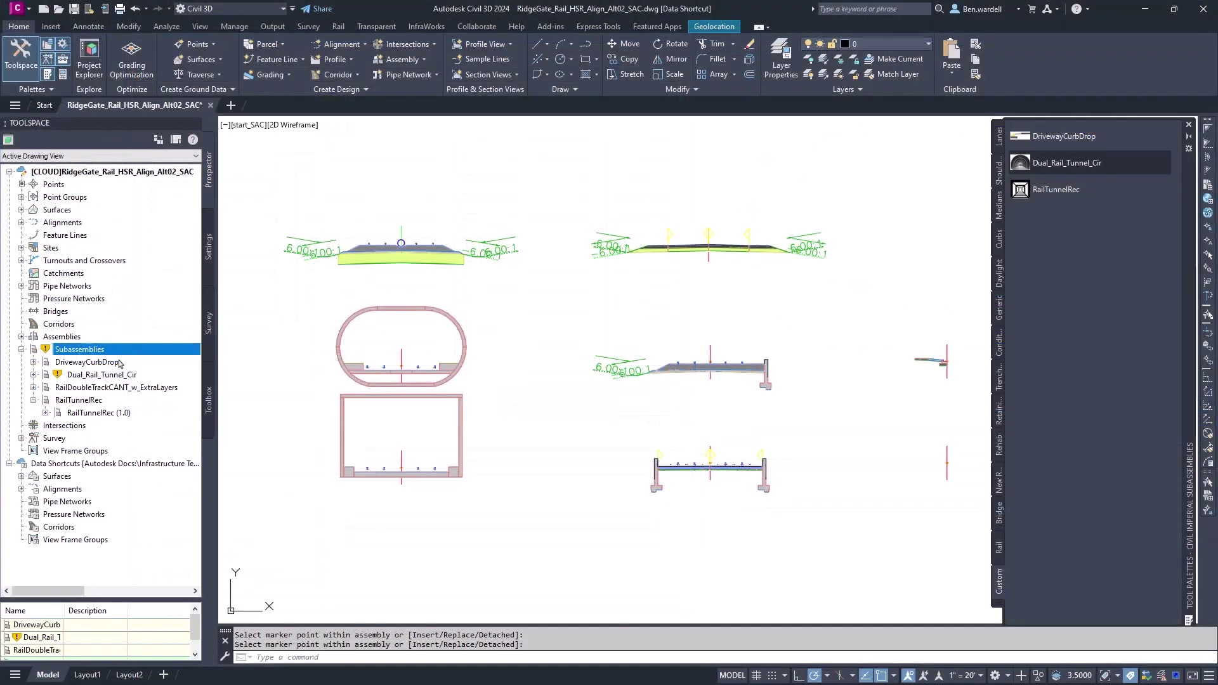
pyautogui.doubleClick(112, 377)
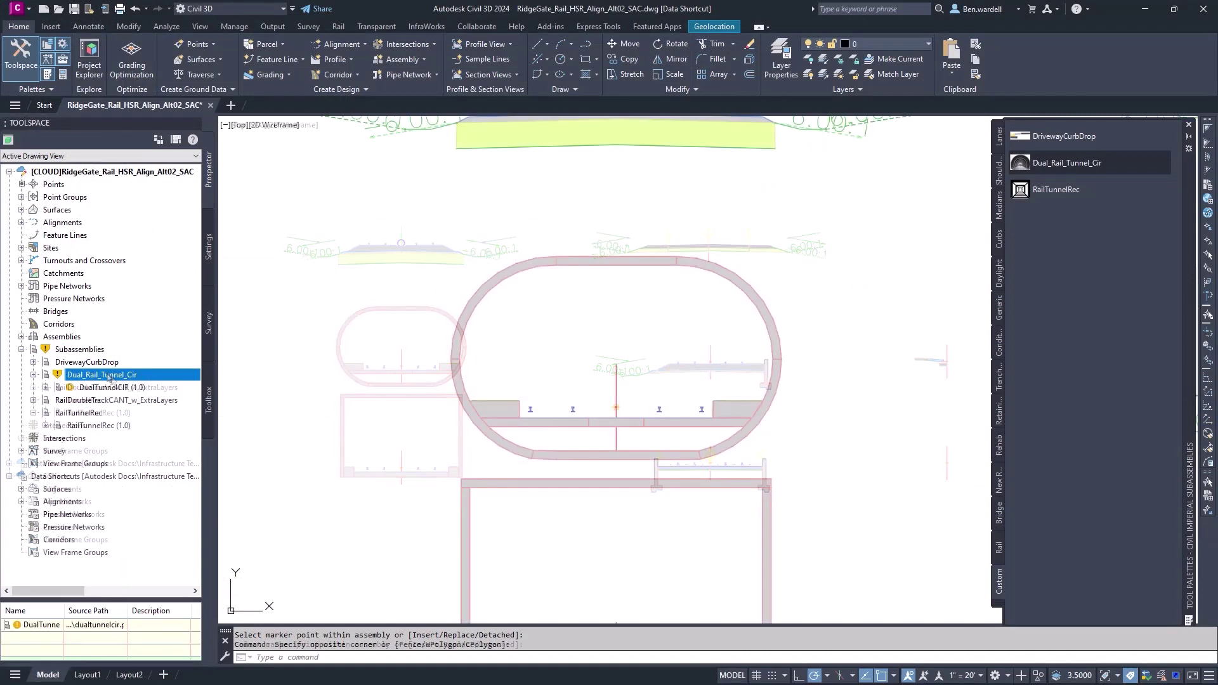
# Update all DualTunnelCIR subassemblies to the revised version and rebuild the HSR Corr corridor
pyautogui.rightClick(114, 386)
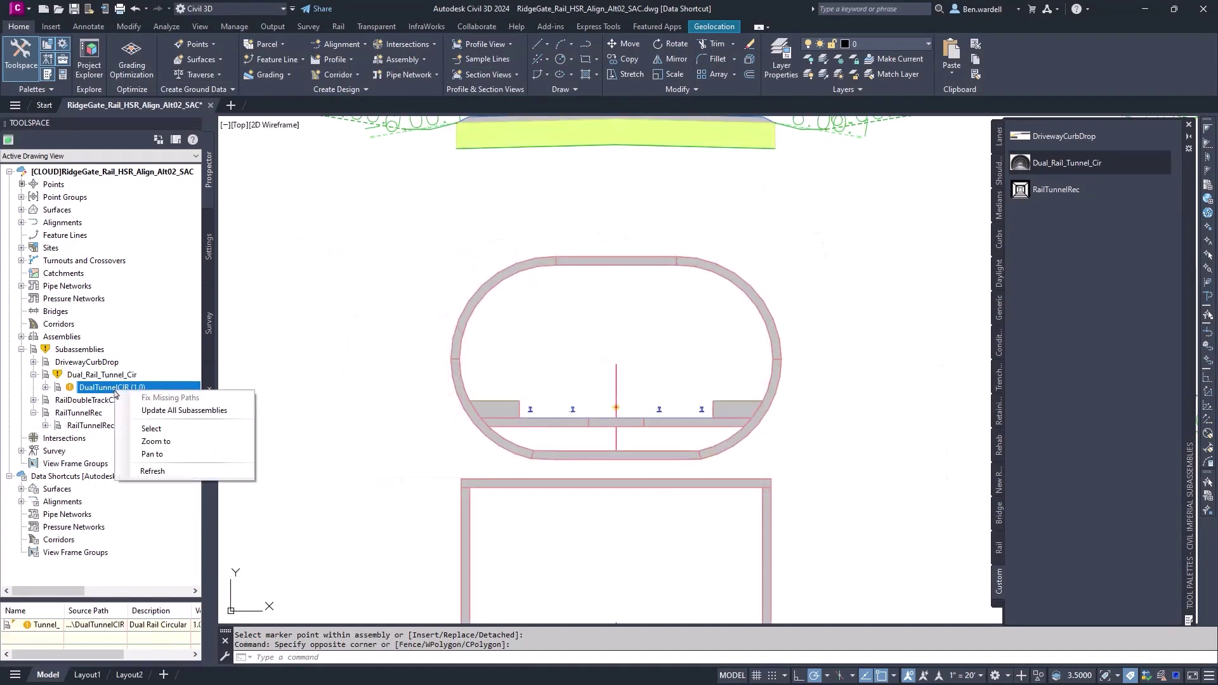
pyautogui.click(177, 413)
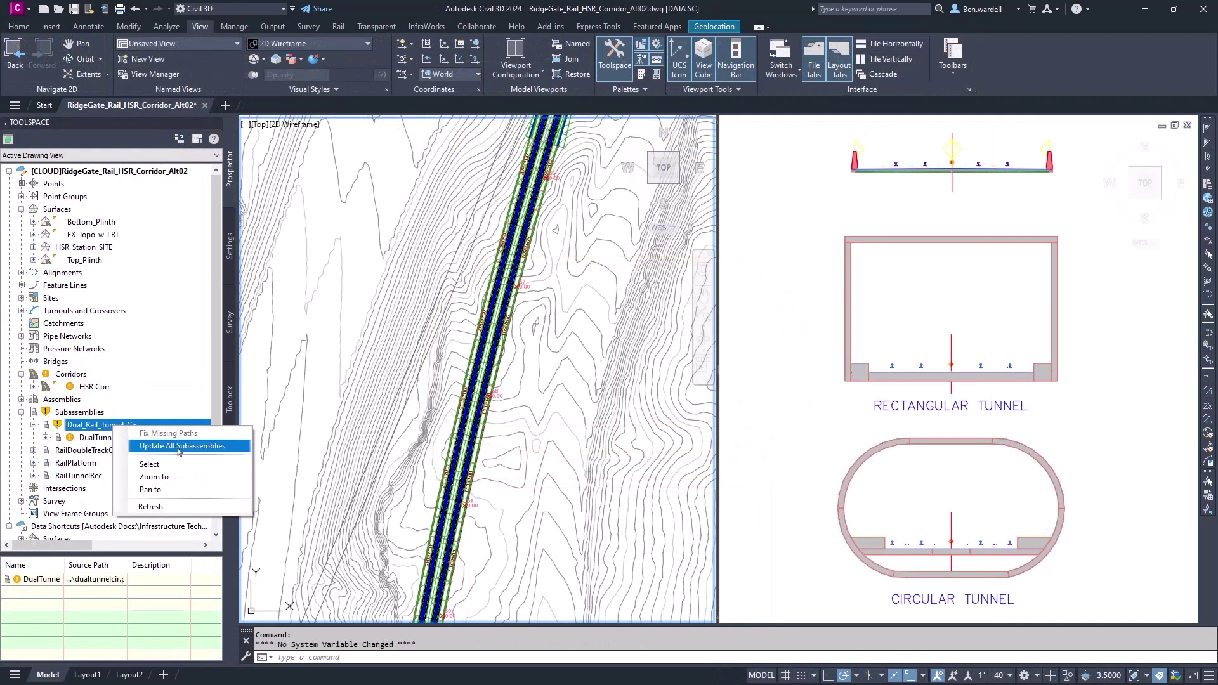
pyautogui.click(167, 444)
pyautogui.rightClick(94, 387)
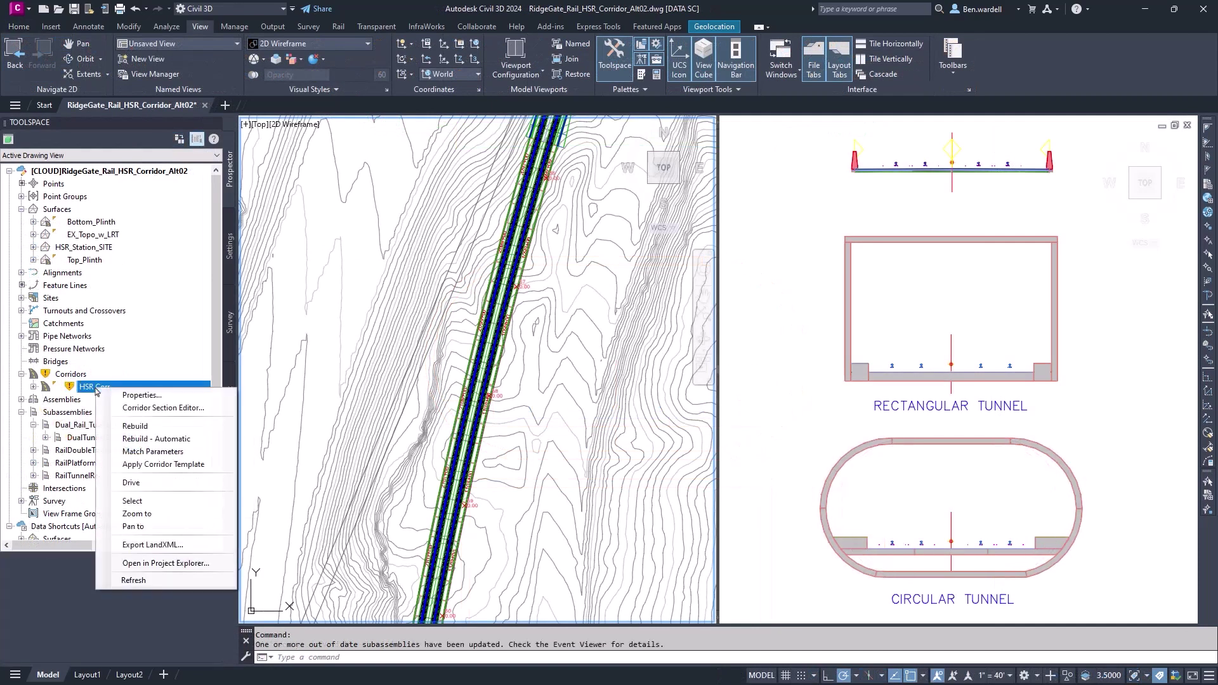
pyautogui.click(135, 428)
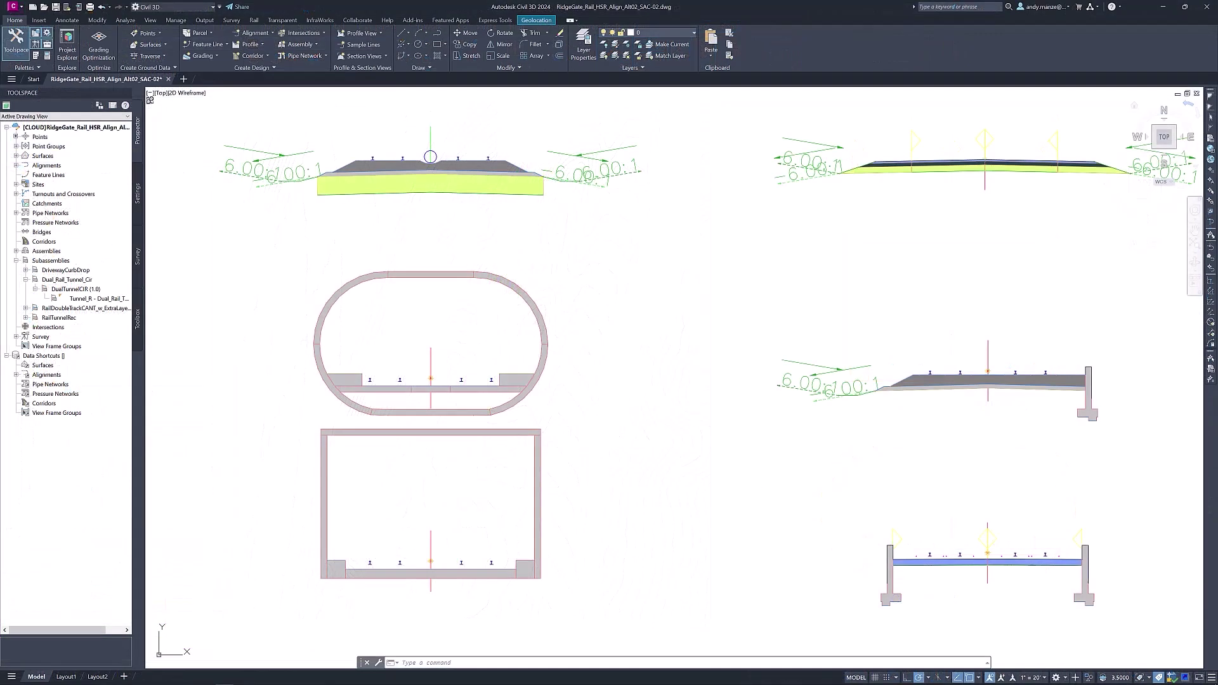
# Check the Tunnel_R subassembly's source path in Toolspace
pyautogui.click(95, 299)
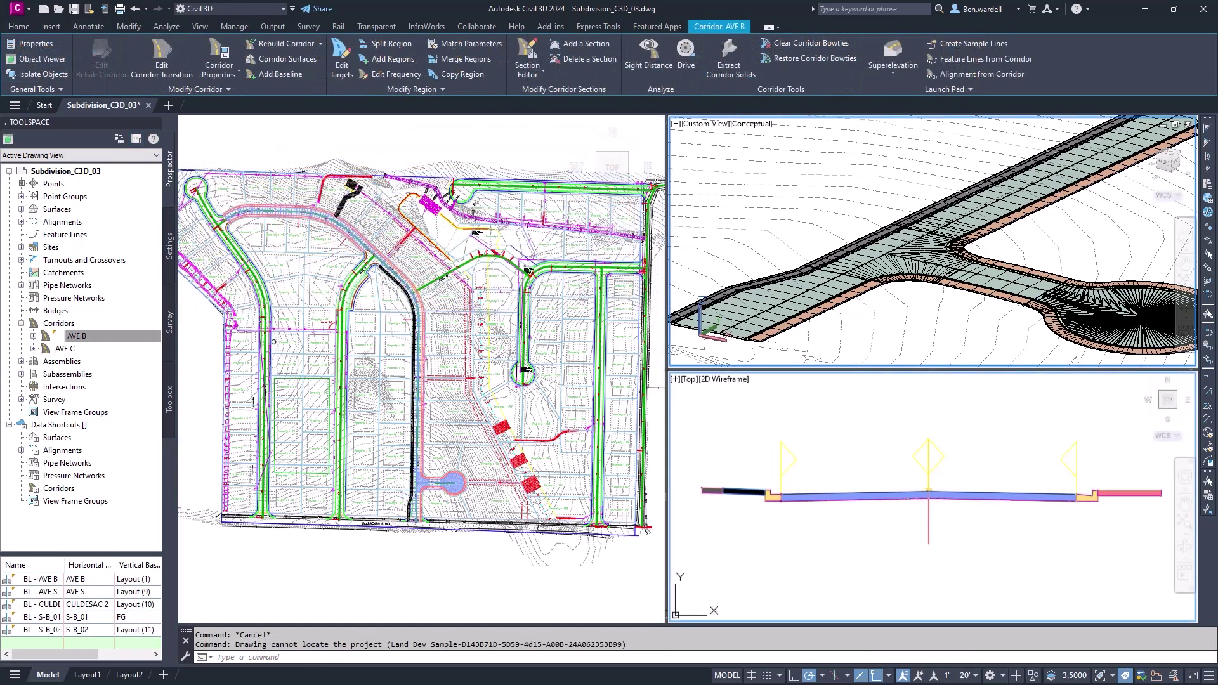
# Open the AVE B corridor's transition table and zoom to the Turn Lane transition
pyautogui.click(108, 334)
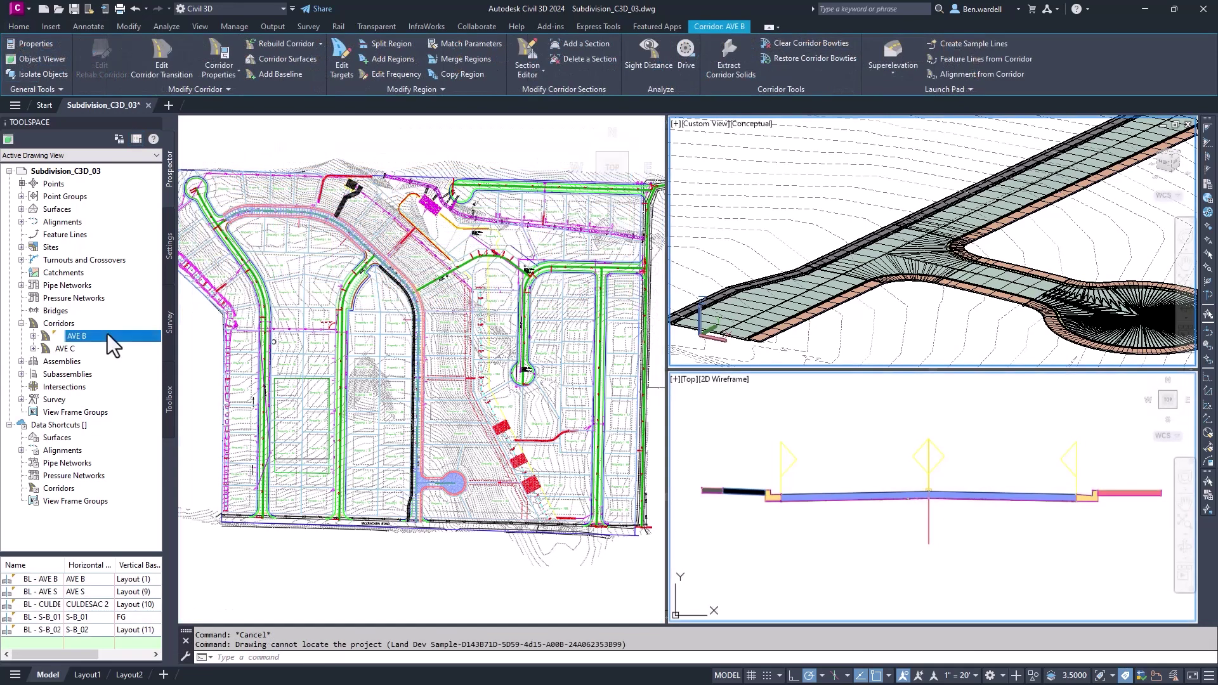
pyautogui.click(158, 57)
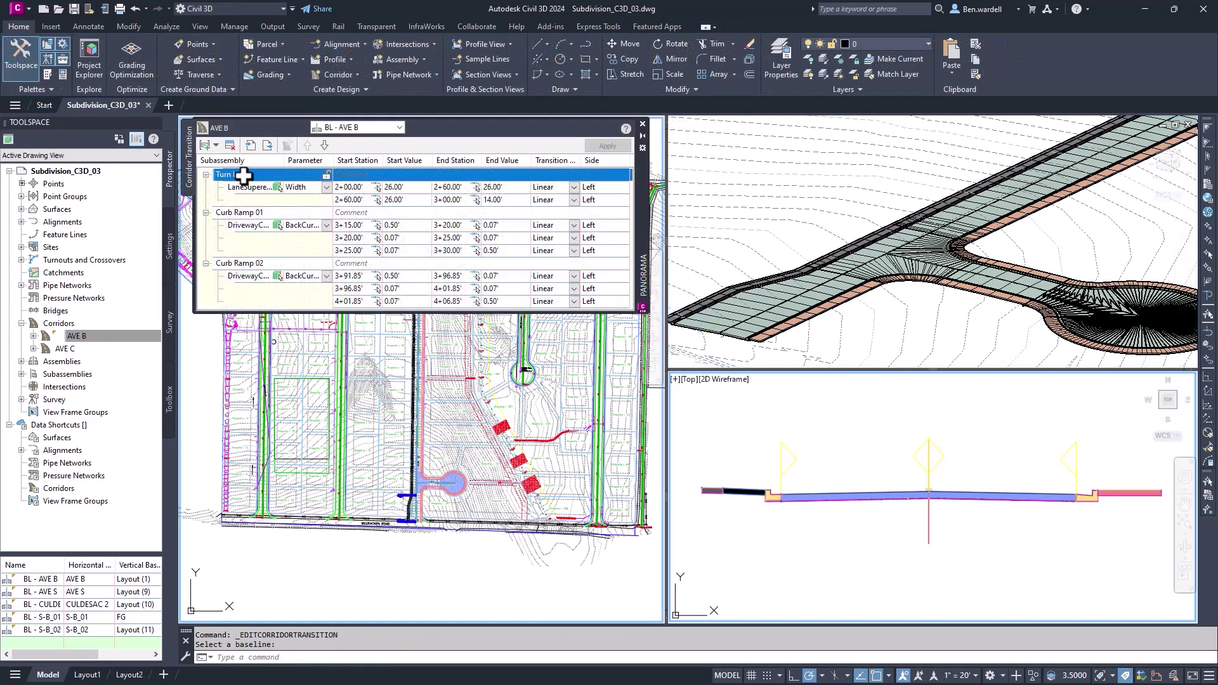
pyautogui.rightClick(251, 175)
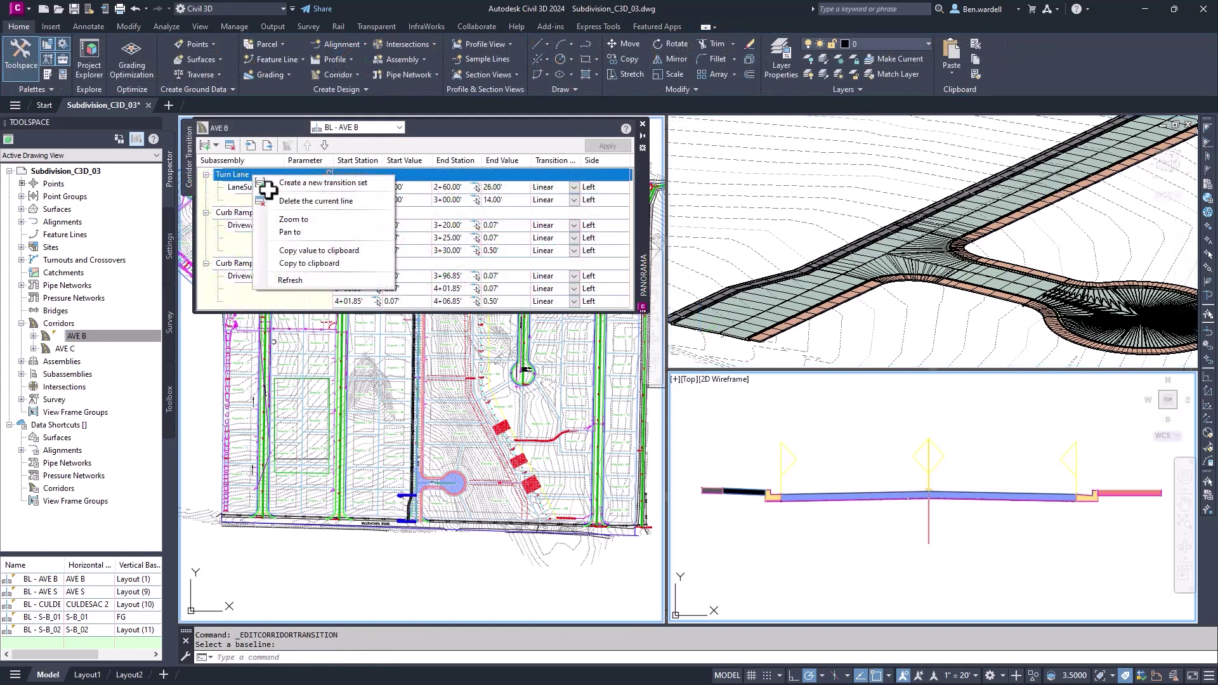
pyautogui.click(306, 222)
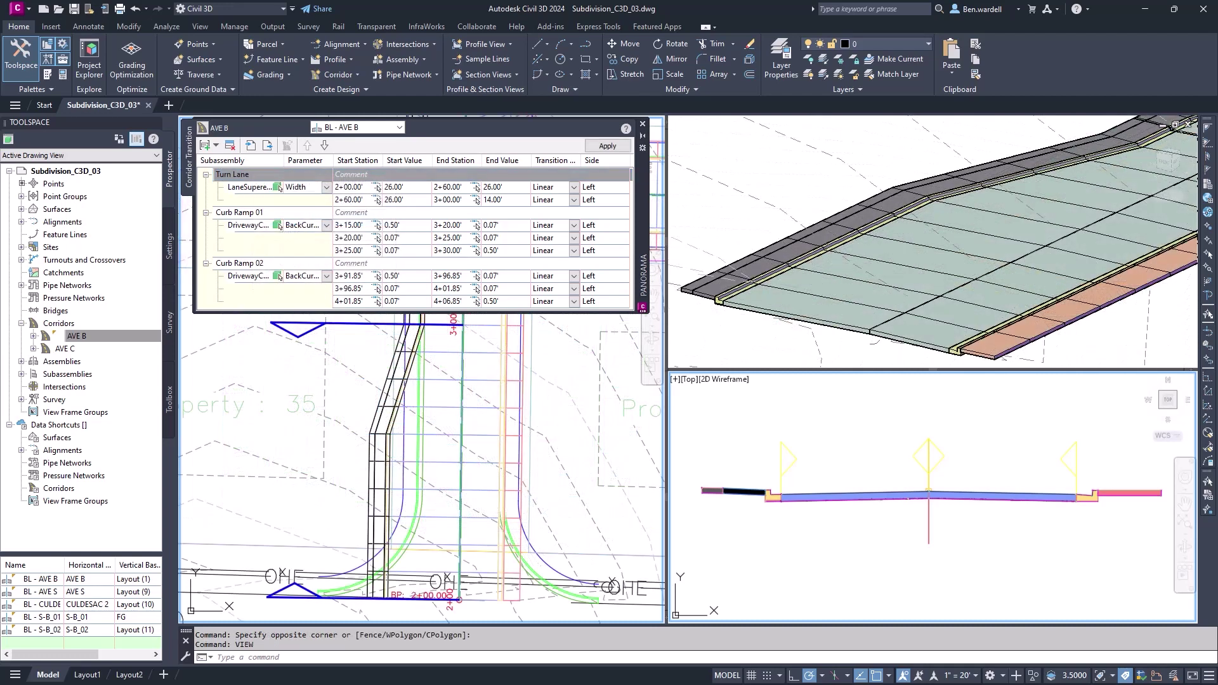
# Zoom to Curb Ramp 01, move it below Curb Ramp 02, and set its start station to 3+20
pyautogui.click(271, 215)
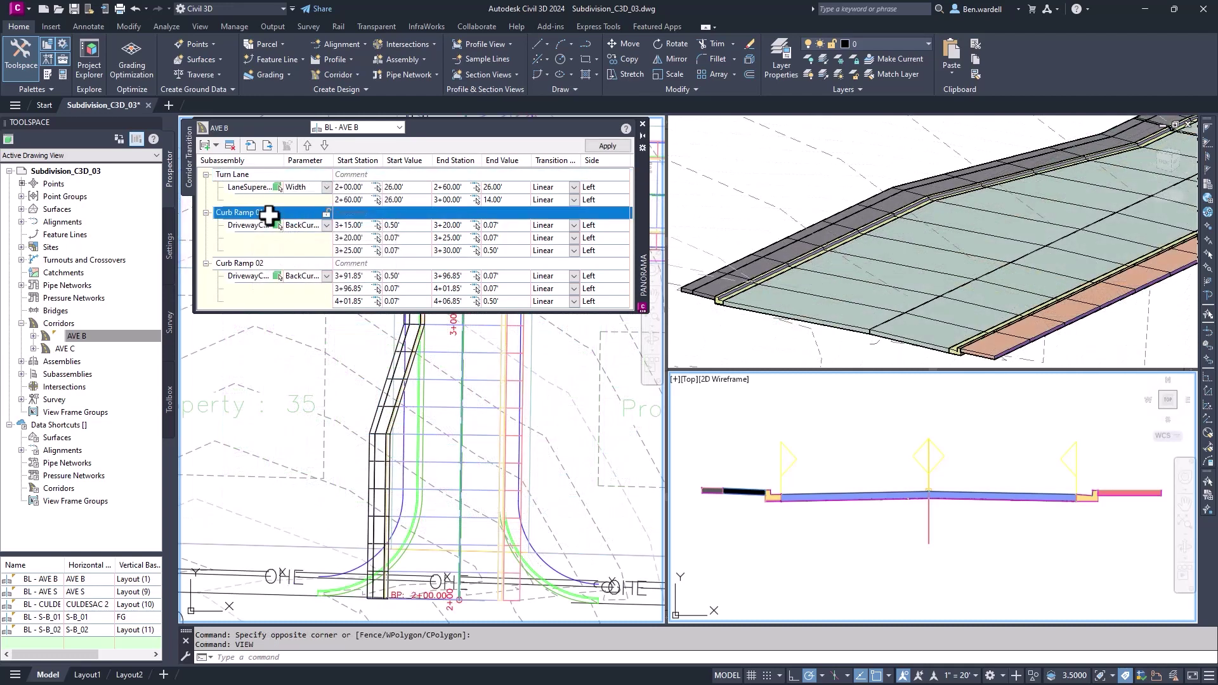
pyautogui.rightClick(271, 214)
pyautogui.click(296, 258)
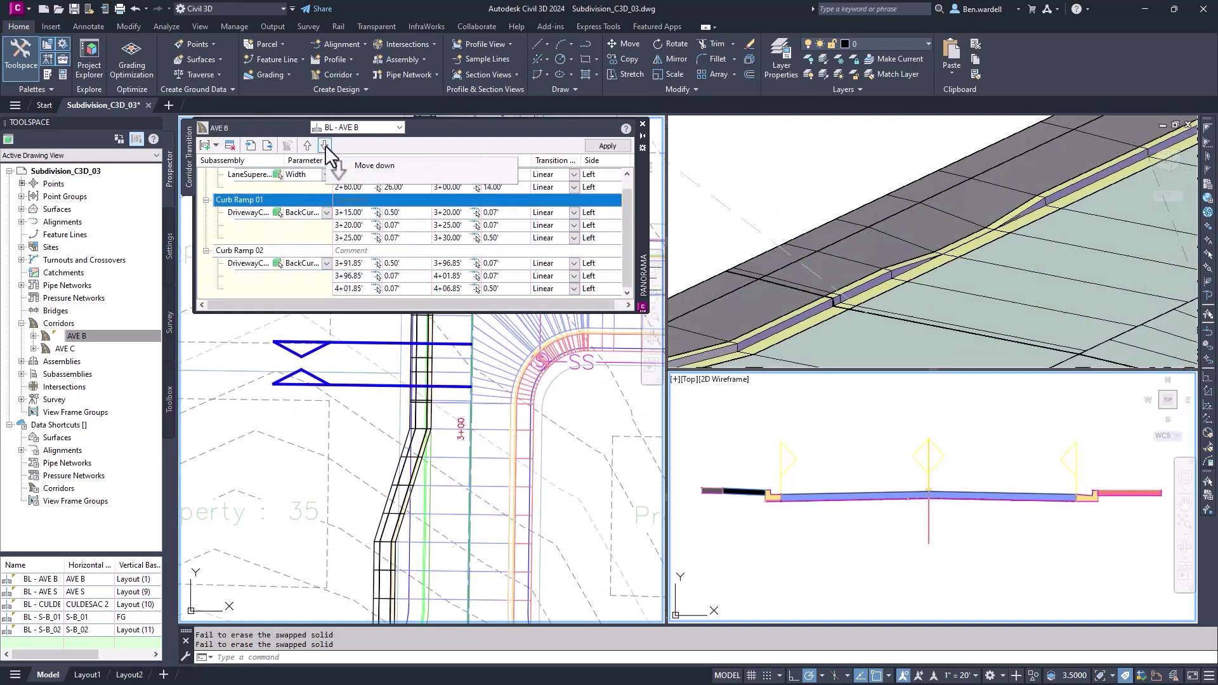
pyautogui.click(324, 145)
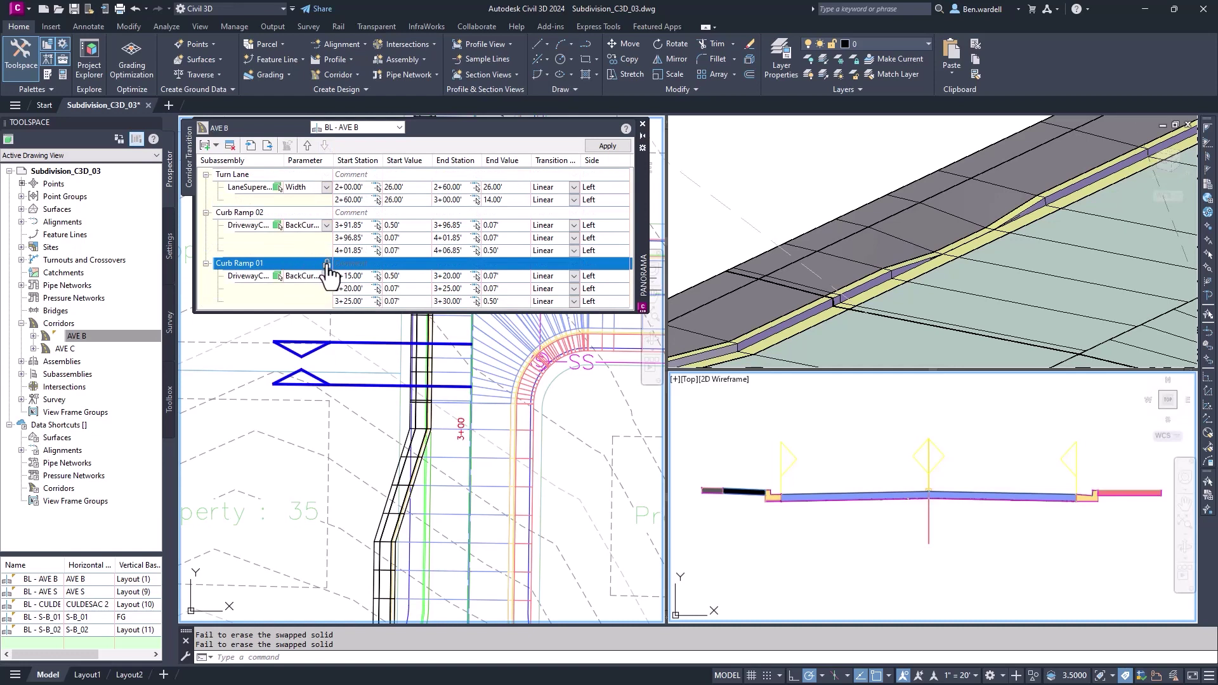
pyautogui.click(348, 276)
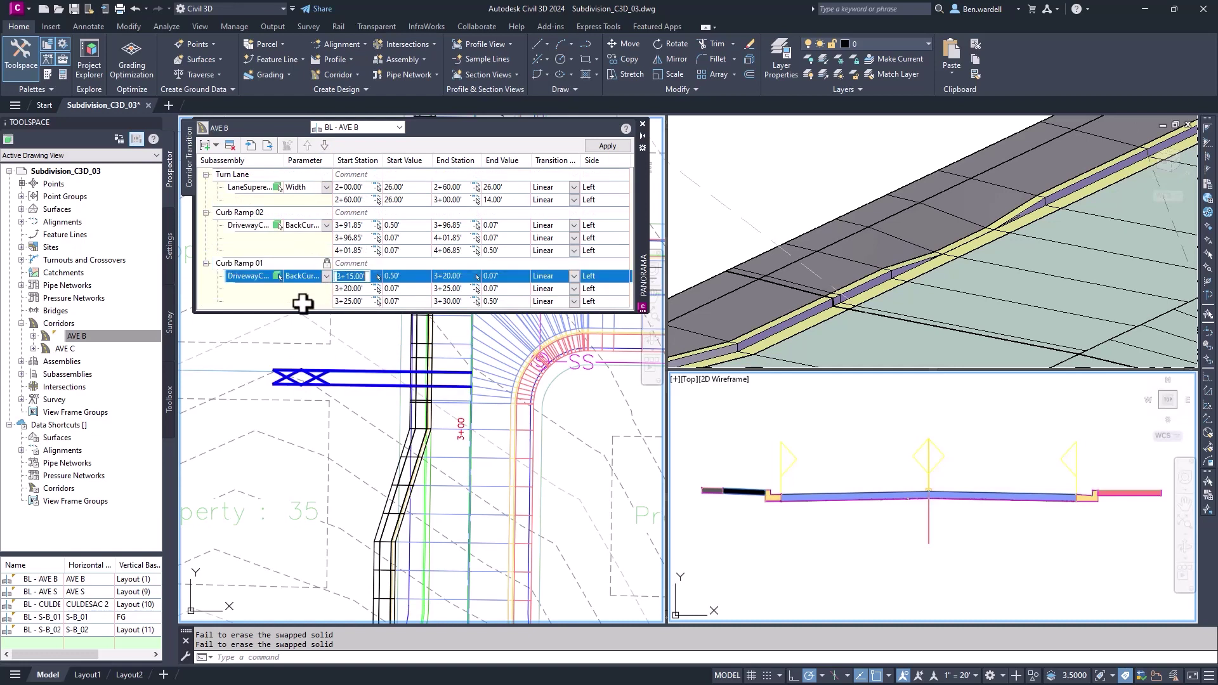
pyautogui.write('3+20')
pyautogui.press('Return')
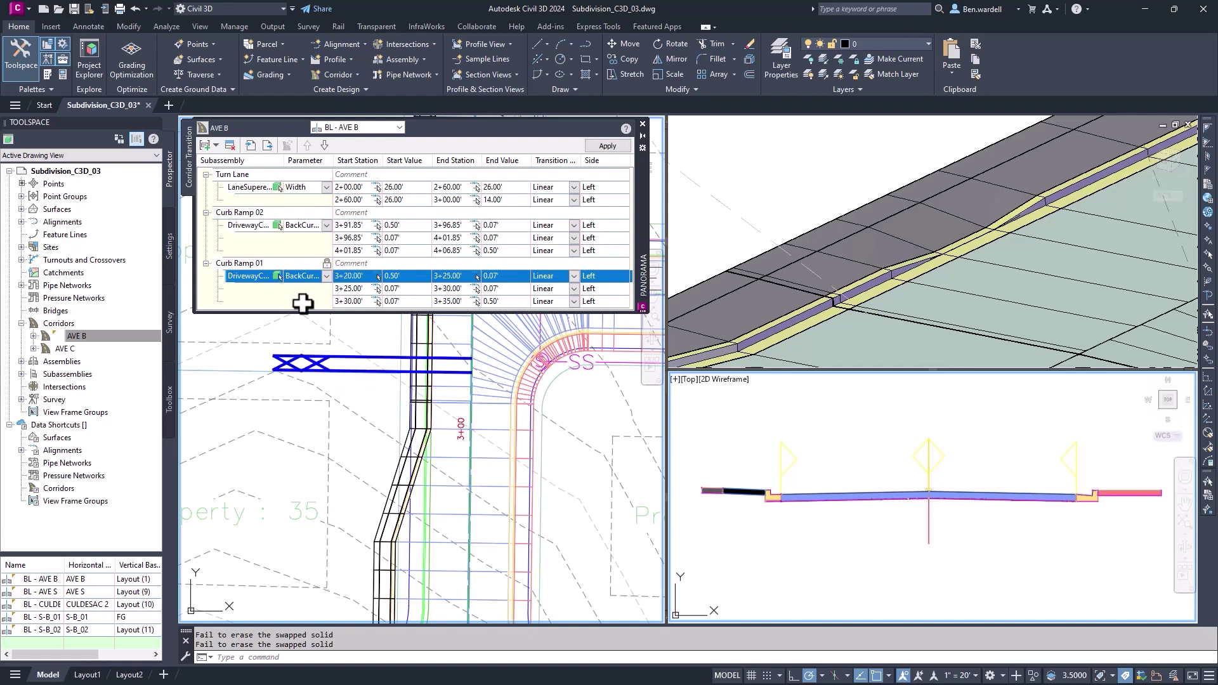
# Apply the edits, then move Curb Ramp 01's second start station so it runs 3+13.25' to 3+23.25', and reapply
pyautogui.click(604, 150)
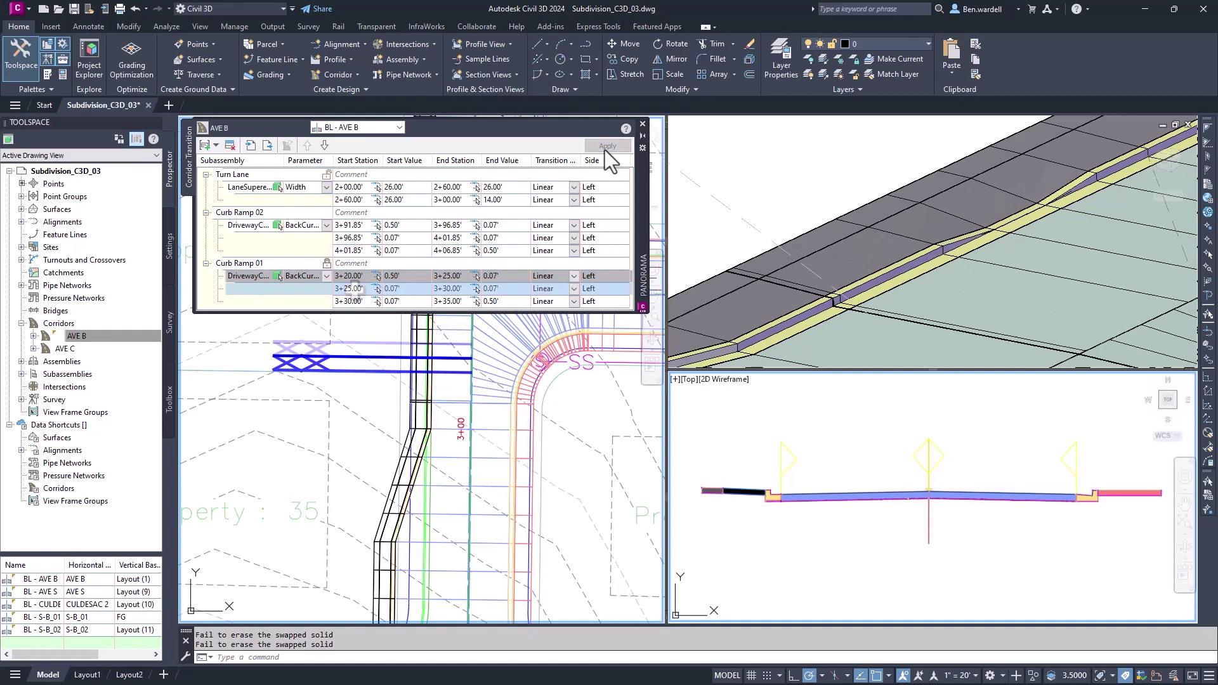
pyautogui.doubleClick(349, 288)
pyautogui.write('3')
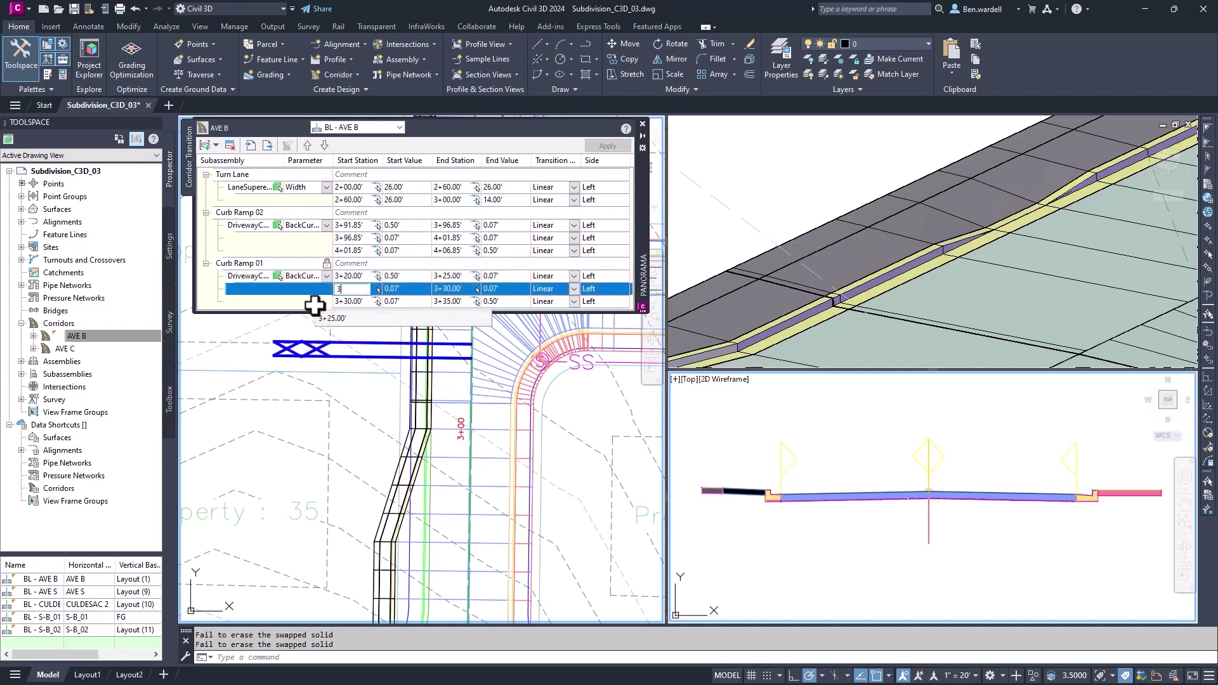
pyautogui.write('+18.25')
pyautogui.press('Return')
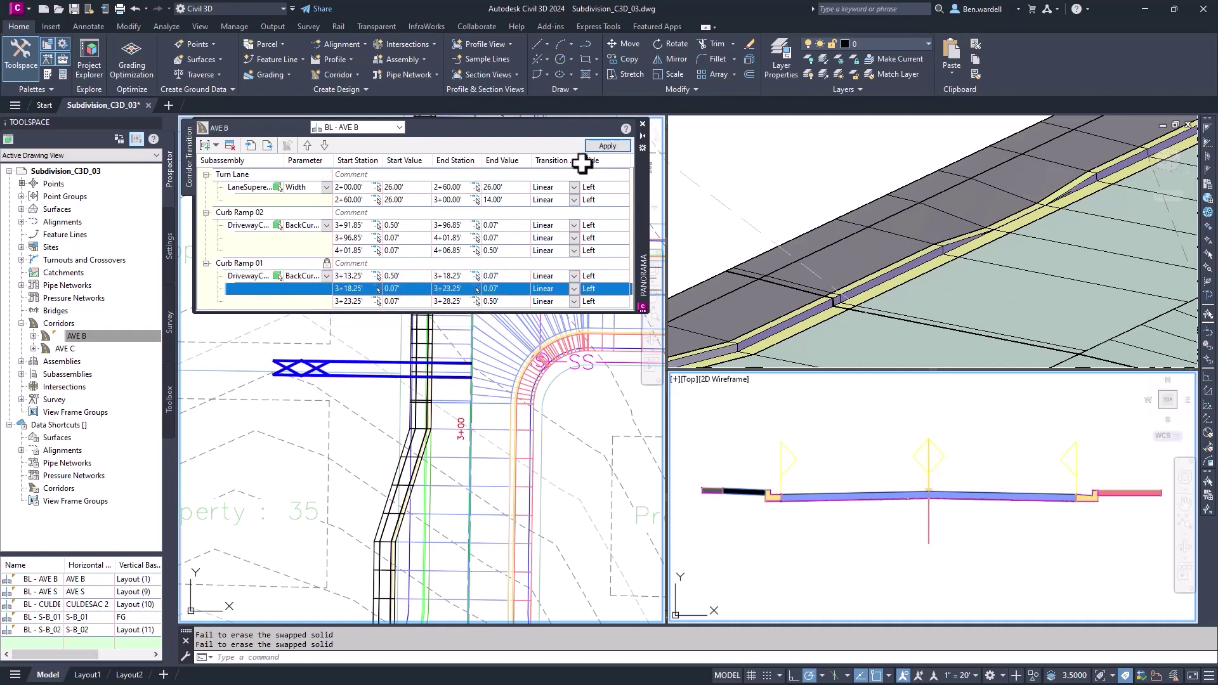
pyautogui.click(610, 146)
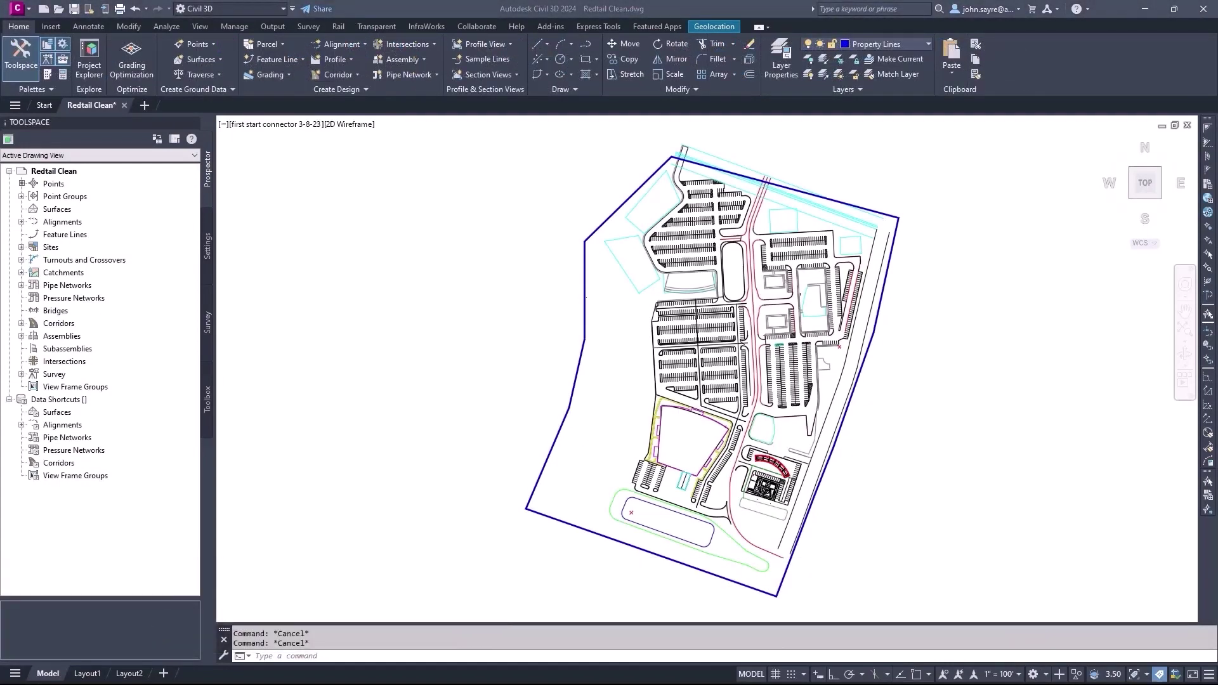
# Start Autodesk Connector for ArcGIS import using the City of Littleton settings template
pyautogui.click(50, 26)
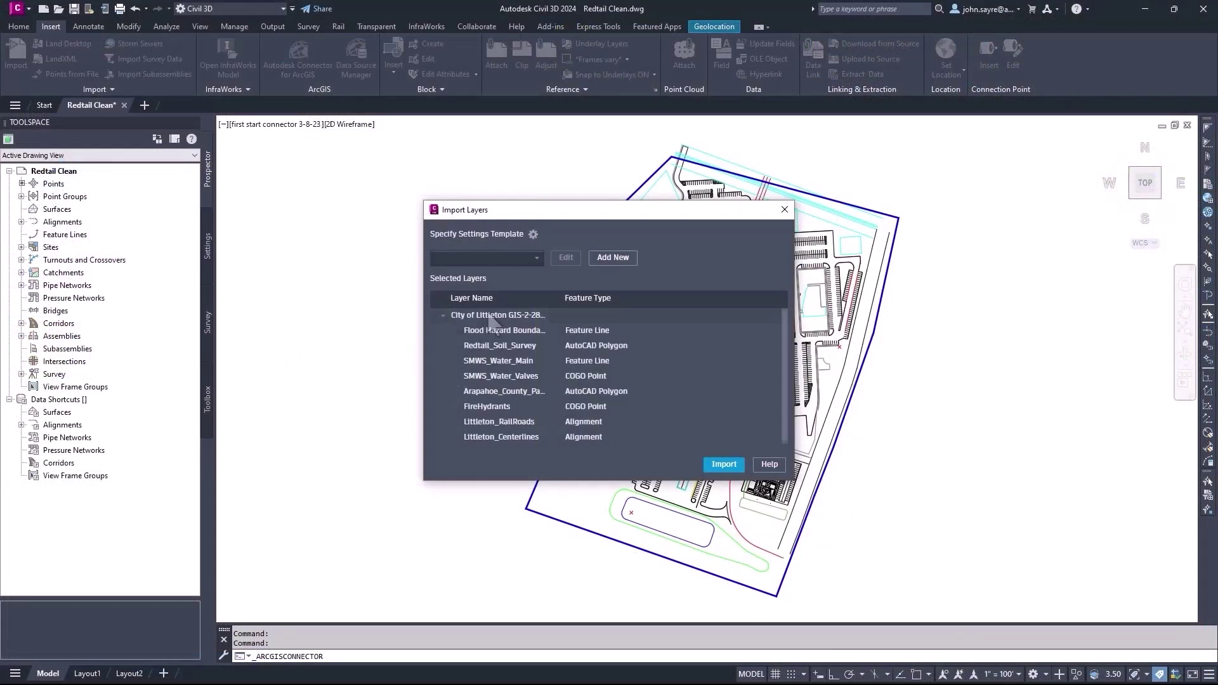
pyautogui.click(536, 259)
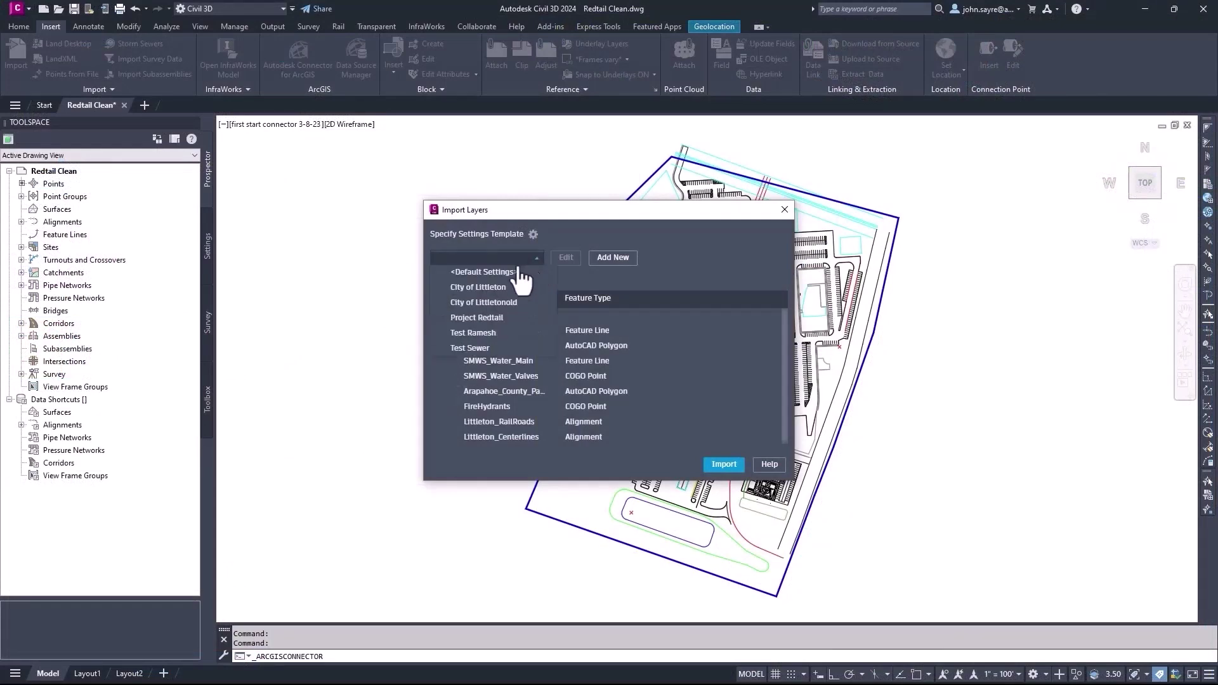
pyautogui.click(491, 287)
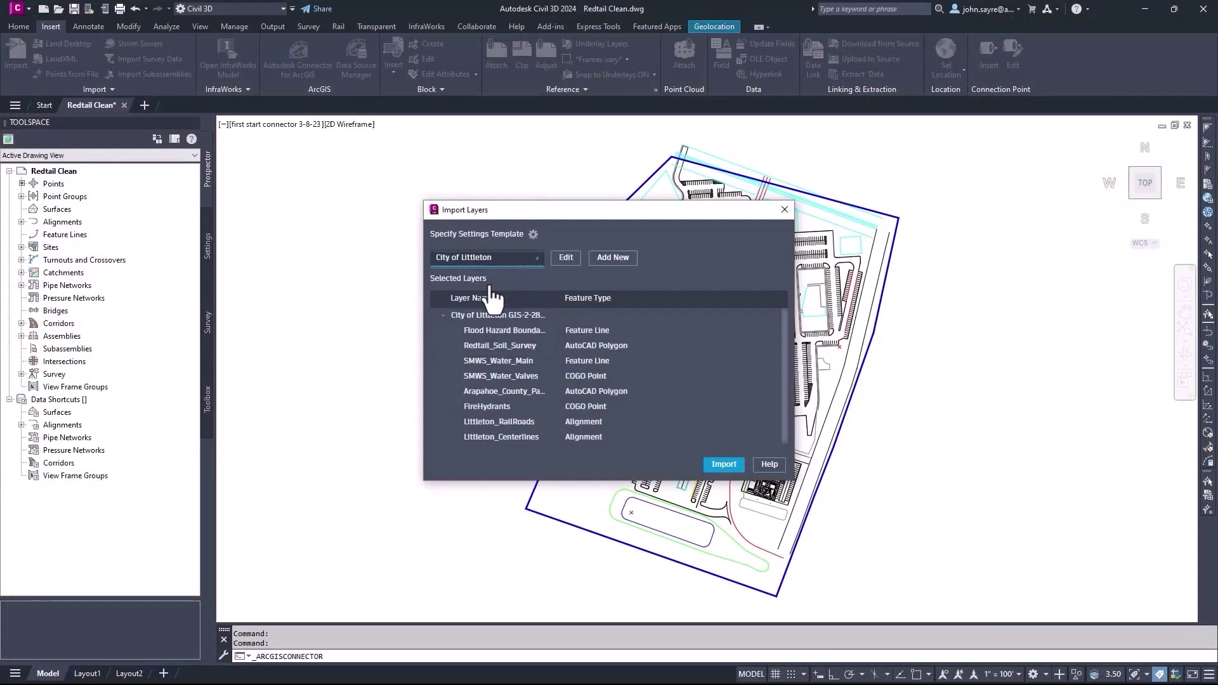
# Review the City of Littleton template's Feature Line and AutoCAD Objects settings in Settings Editor
pyautogui.click(567, 257)
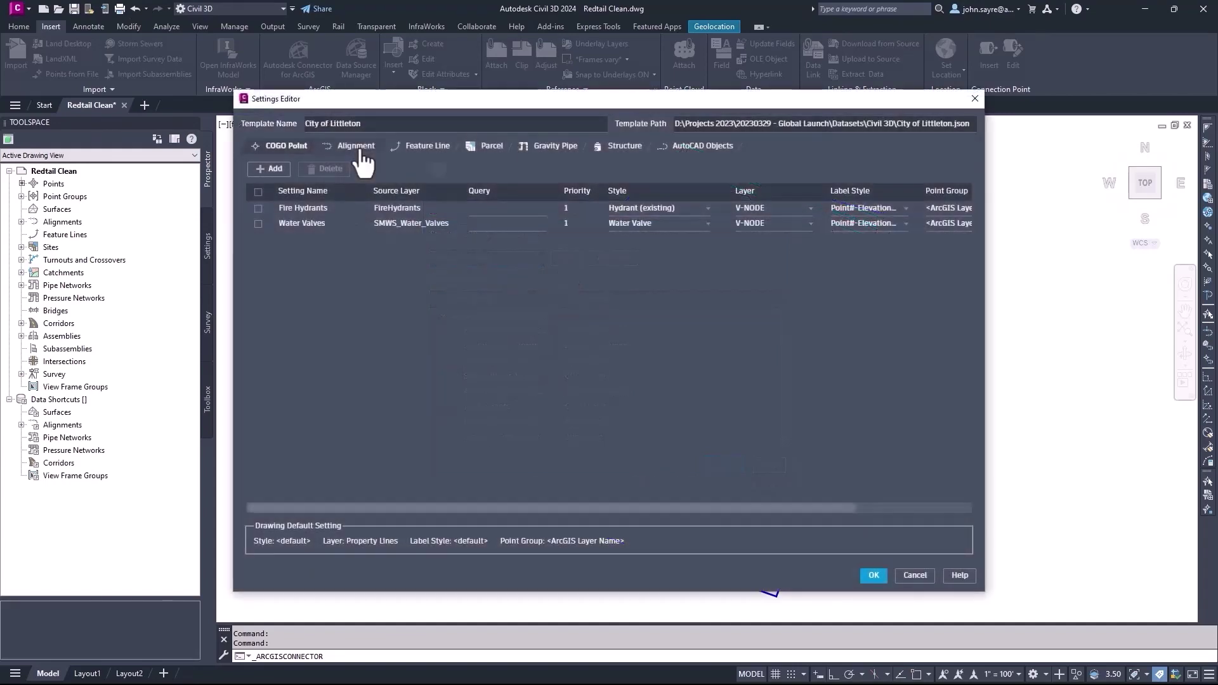
pyautogui.click(428, 147)
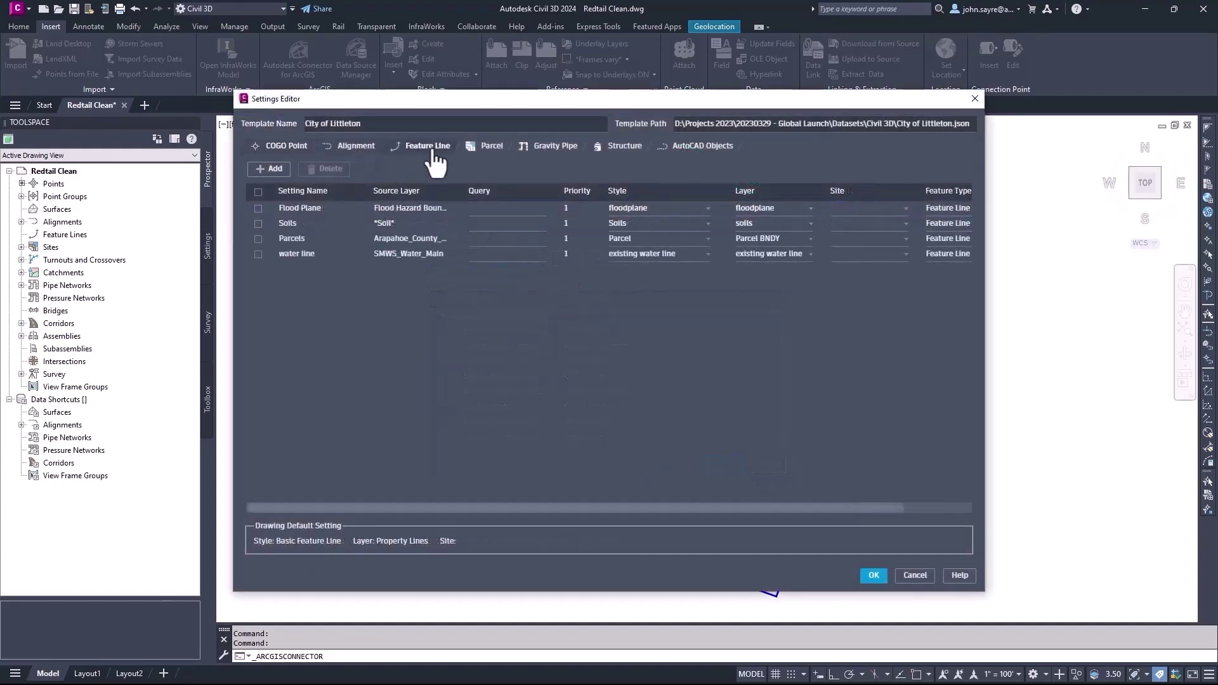
pyautogui.click(704, 153)
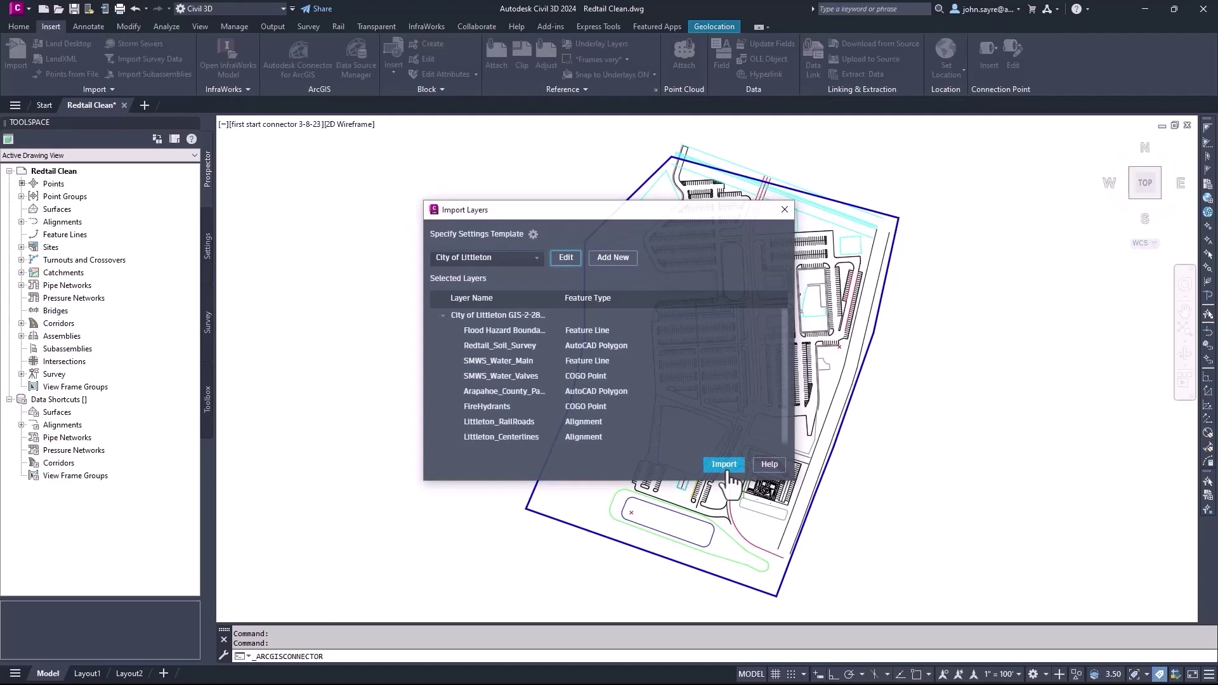
# Import the eight City of Littleton ArcGIS layers, then open Project Explorer
pyautogui.click(723, 465)
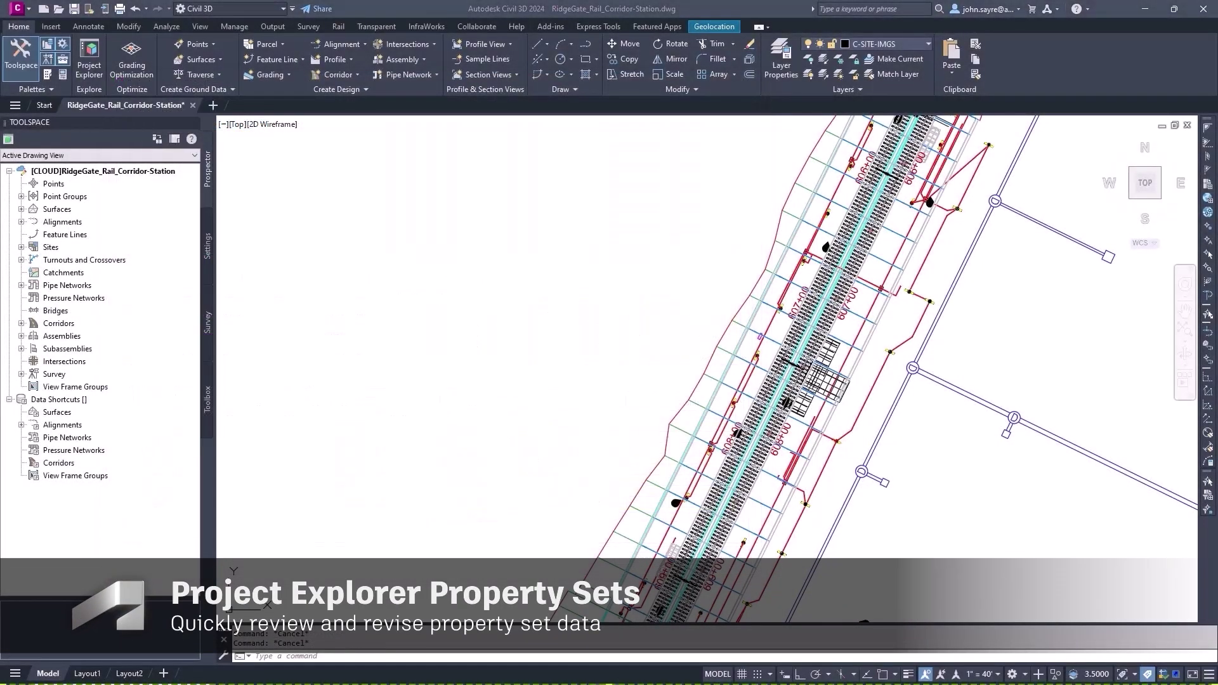
pyautogui.click(89, 68)
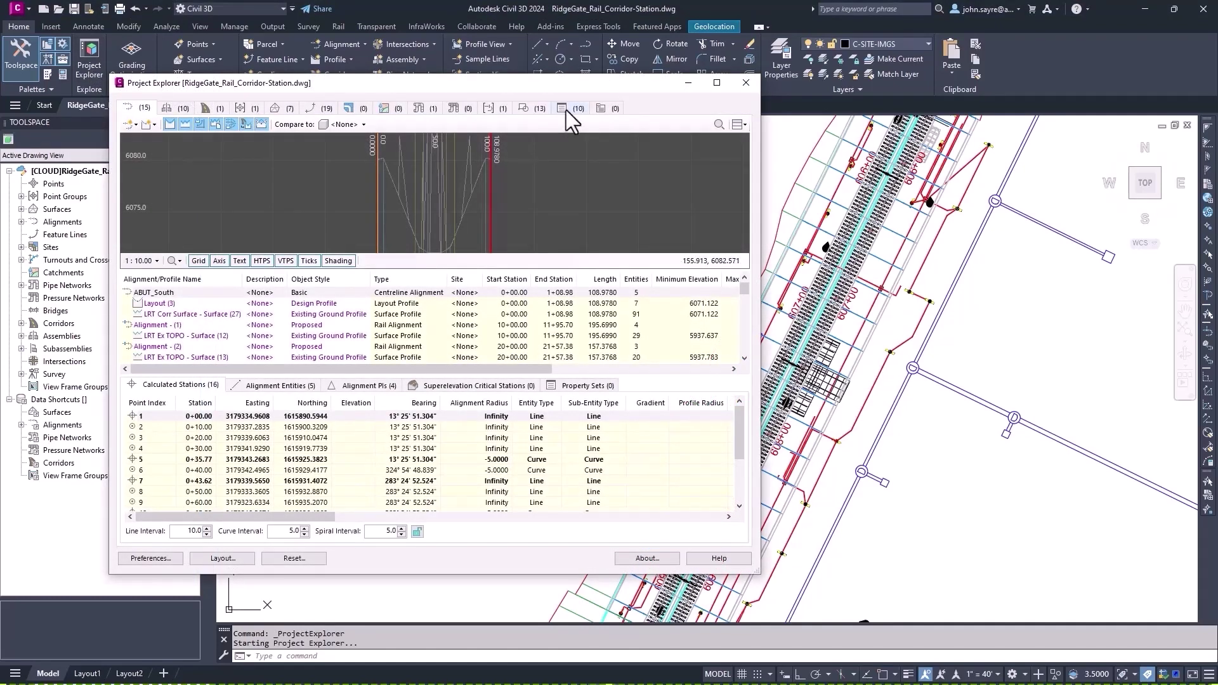
# Review property set references for Drain Pipes, Drain Structures, Light Poles, LT Conduit and Rai Ties
pyautogui.click(566, 109)
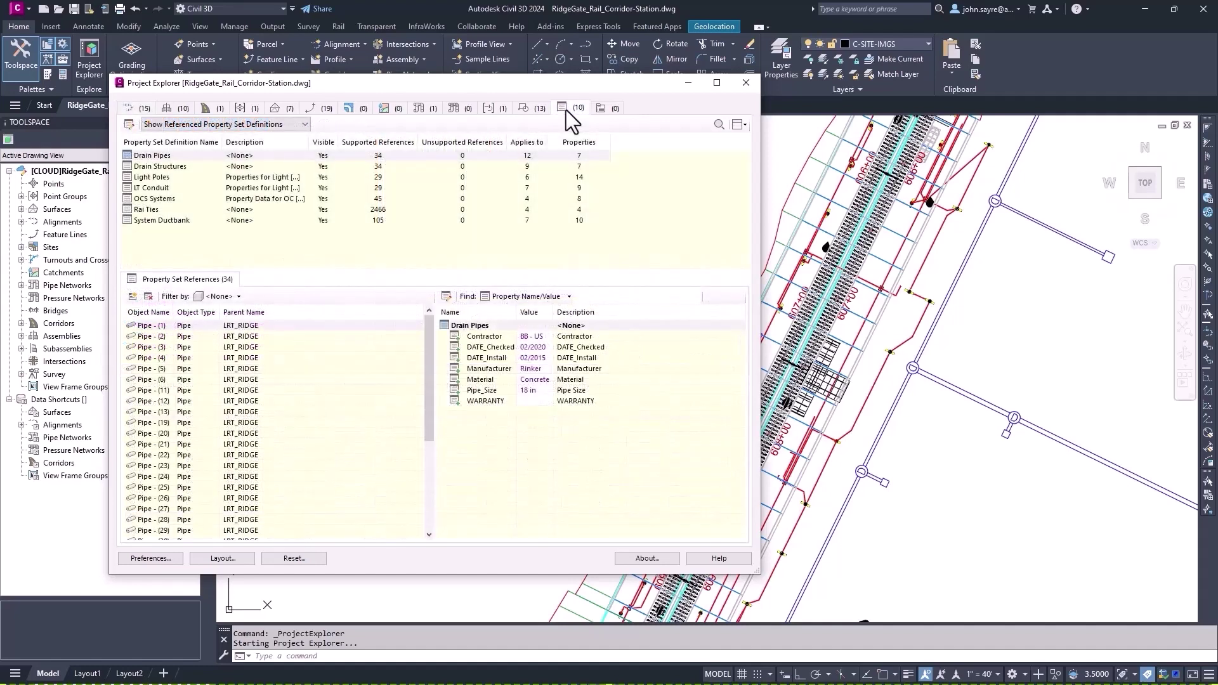
pyautogui.click(197, 160)
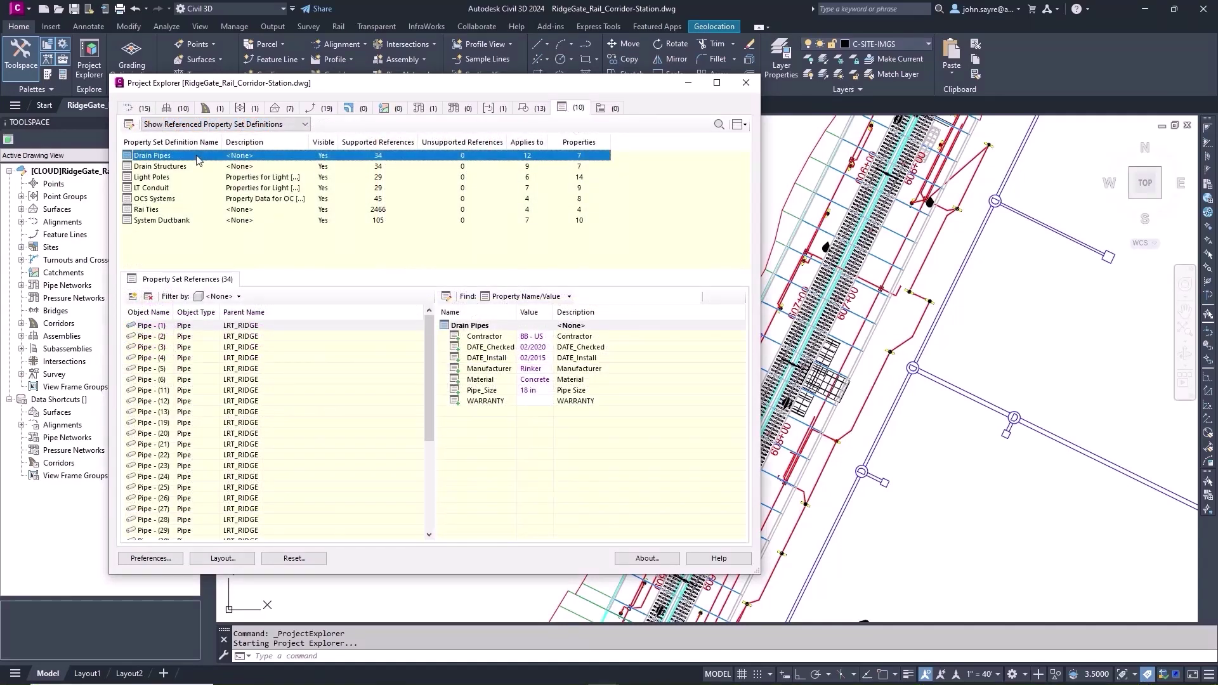
pyautogui.click(195, 166)
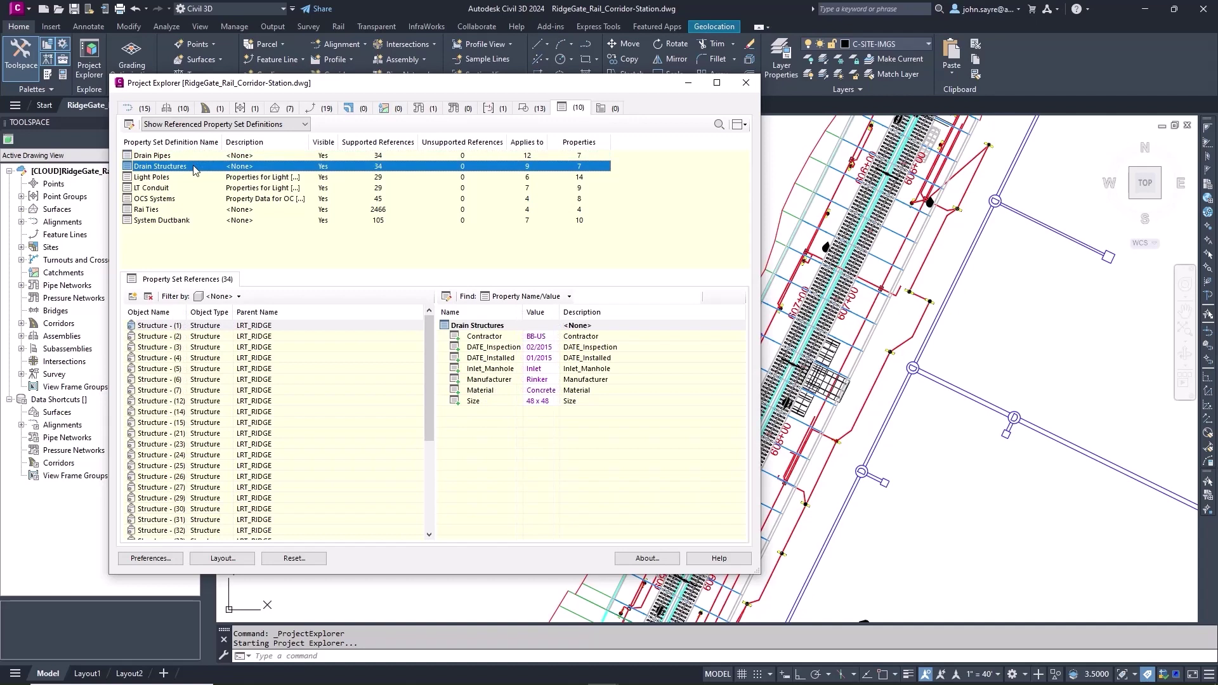
pyautogui.click(196, 178)
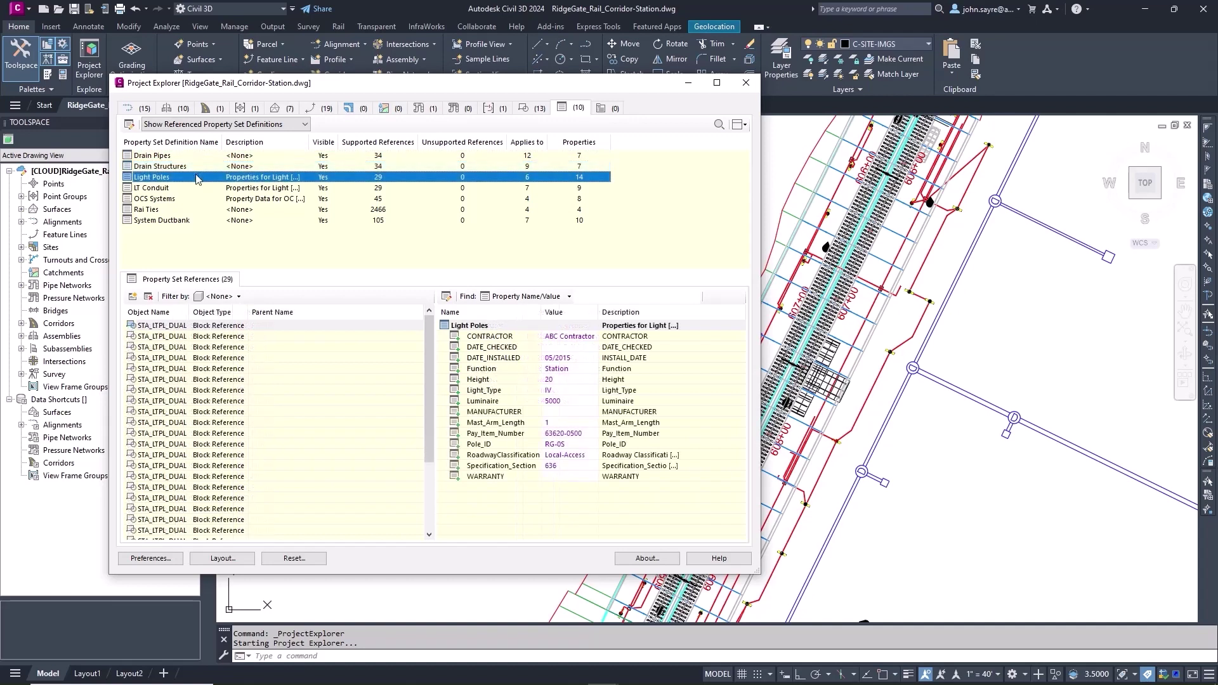
pyautogui.click(180, 189)
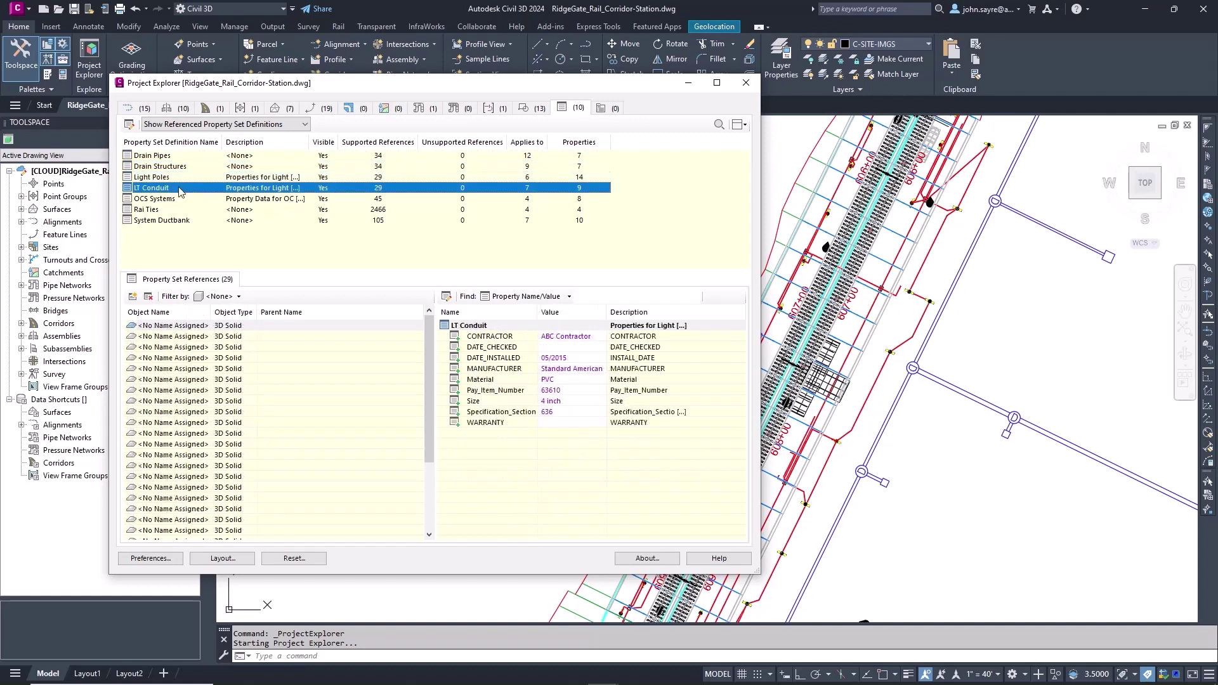
pyautogui.click(182, 211)
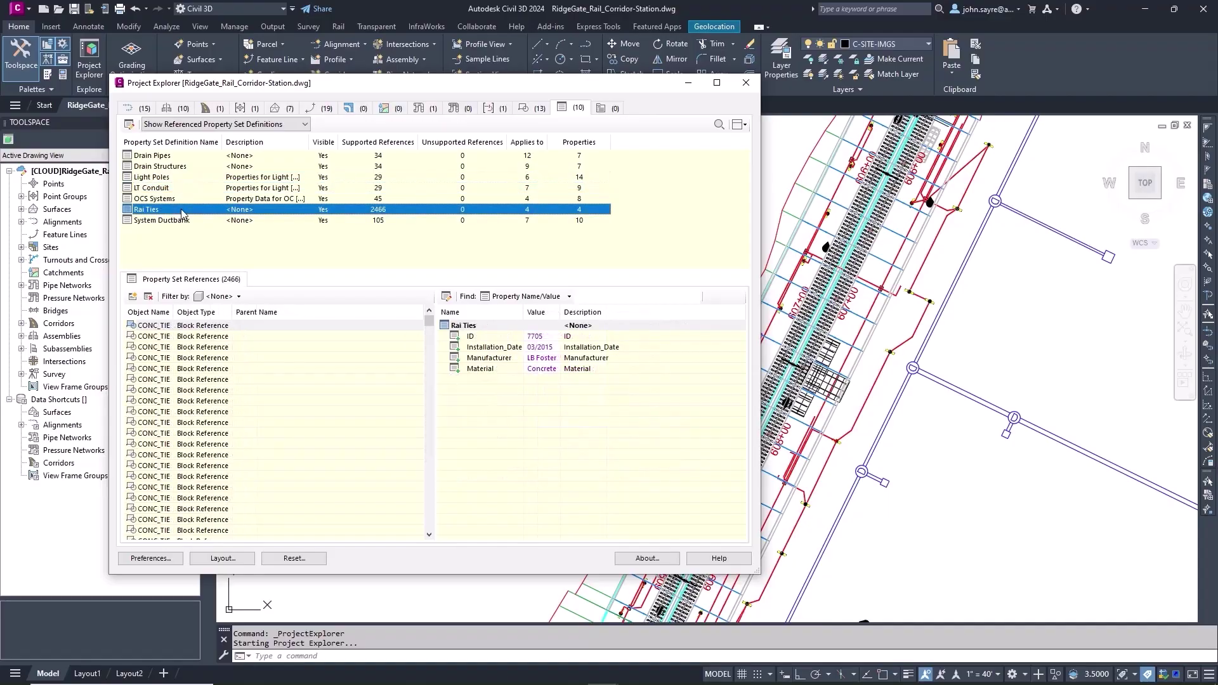